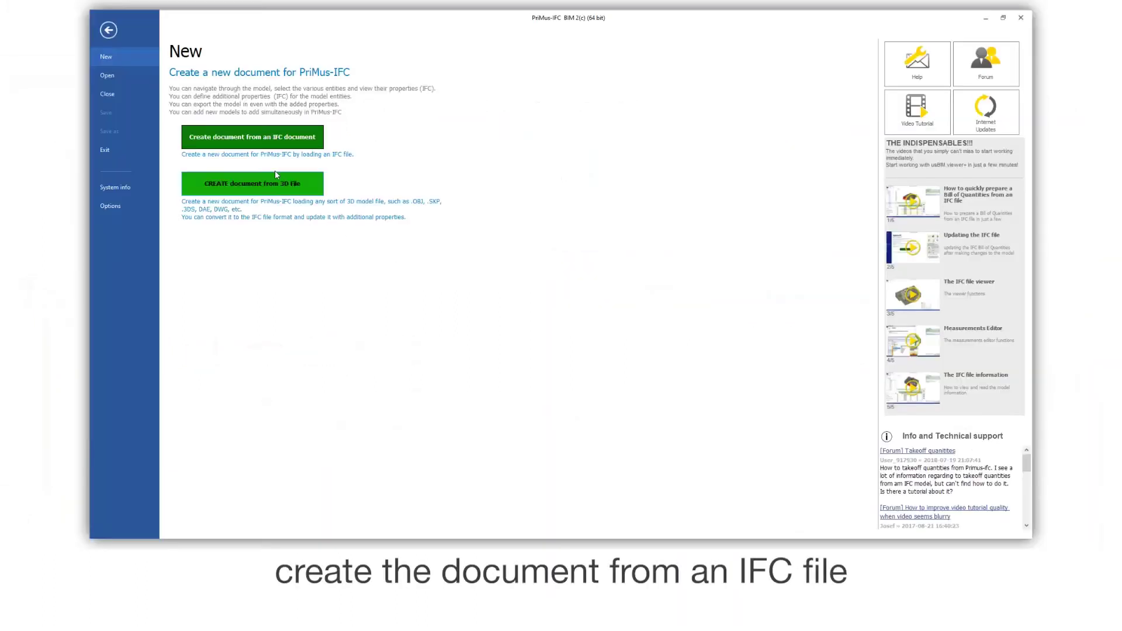
# - Create a new document from the IFC file Example_House_of_the_sun.ifc in the Examples folder
pyautogui.click(250, 143)
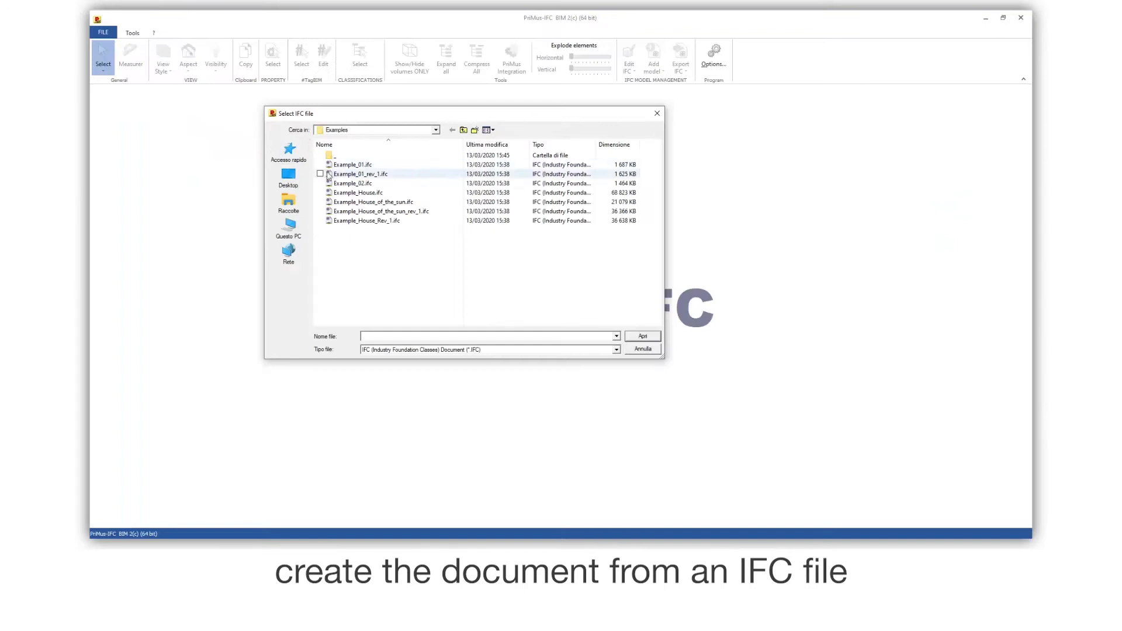
pyautogui.click(374, 202)
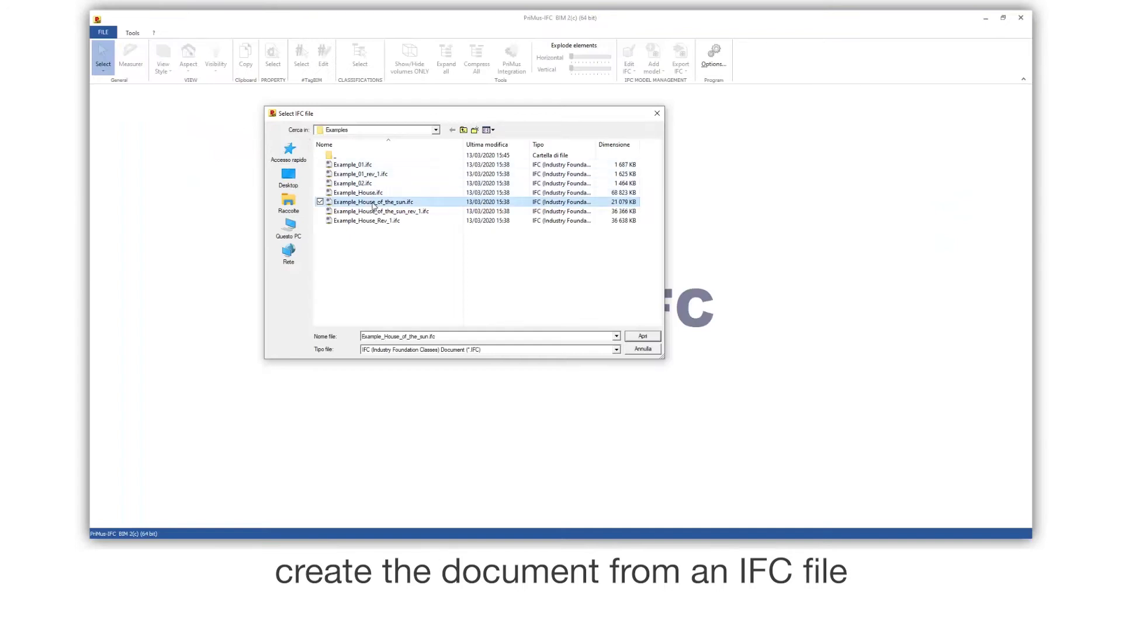
pyautogui.click(643, 337)
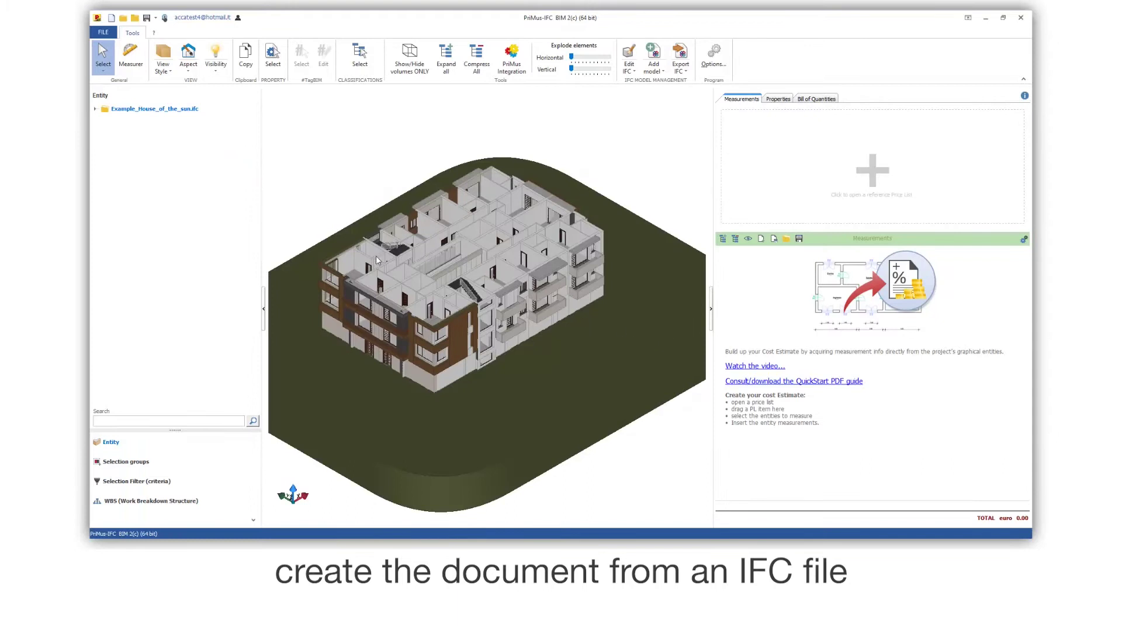
# - Expand the entity tree of Example_House_of_the_sun.ifc, look through its entities down to the doors, and collapse the tree again
pyautogui.rightClick(104, 110)
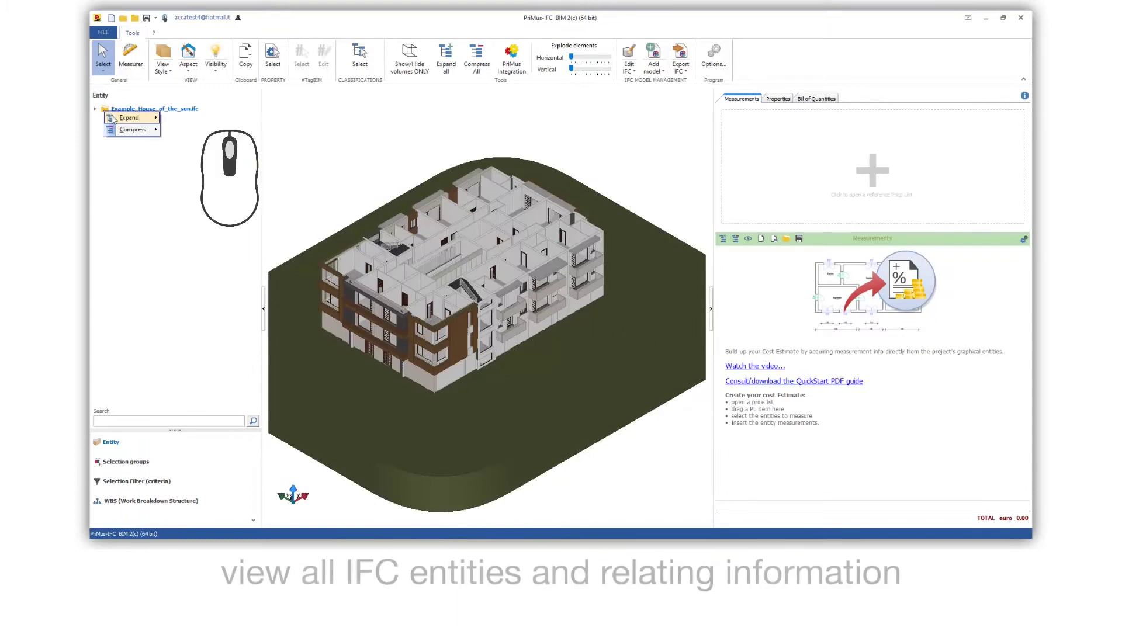
pyautogui.moveTo(130, 118)
pyautogui.click(180, 118)
pyautogui.scroll(-10, 187, 316)
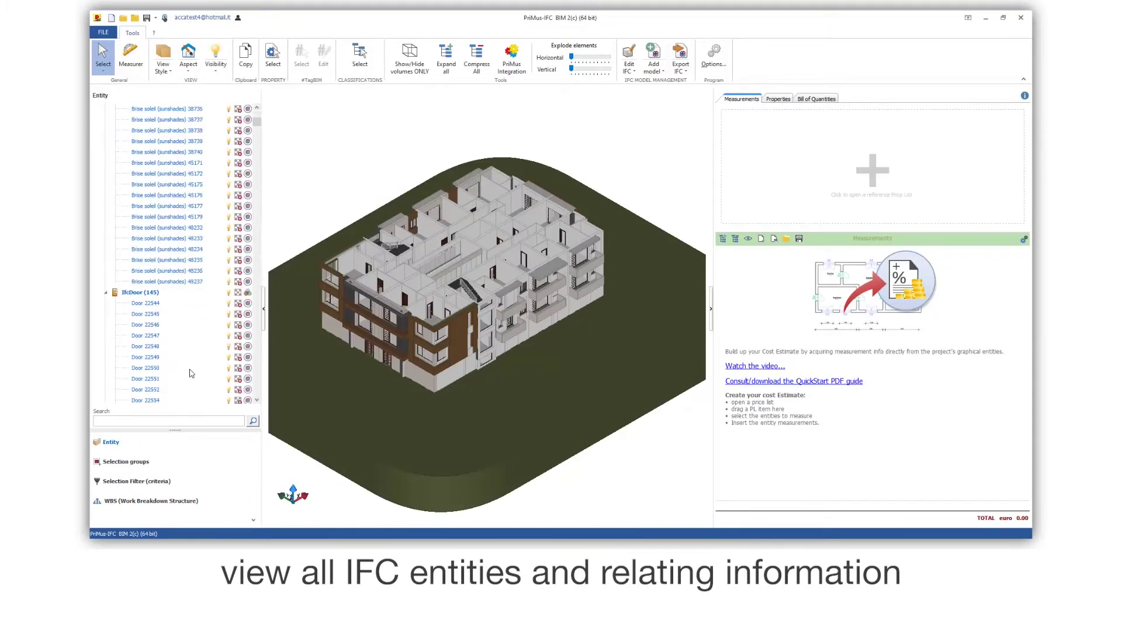
pyautogui.rightClick(190, 376)
pyautogui.moveTo(229, 391)
pyautogui.click(268, 388)
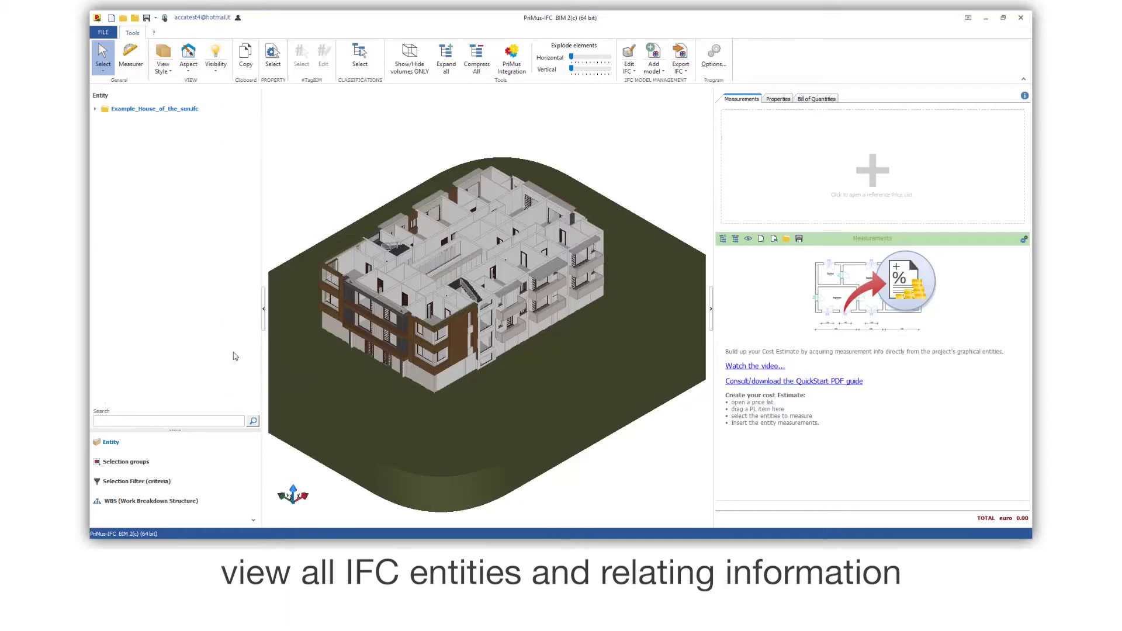
# - Expand the IfcWallStandardCase entities and go through the individual walls to see where each one sits in the model
pyautogui.doubleClick(126, 270)
pyautogui.click(158, 315)
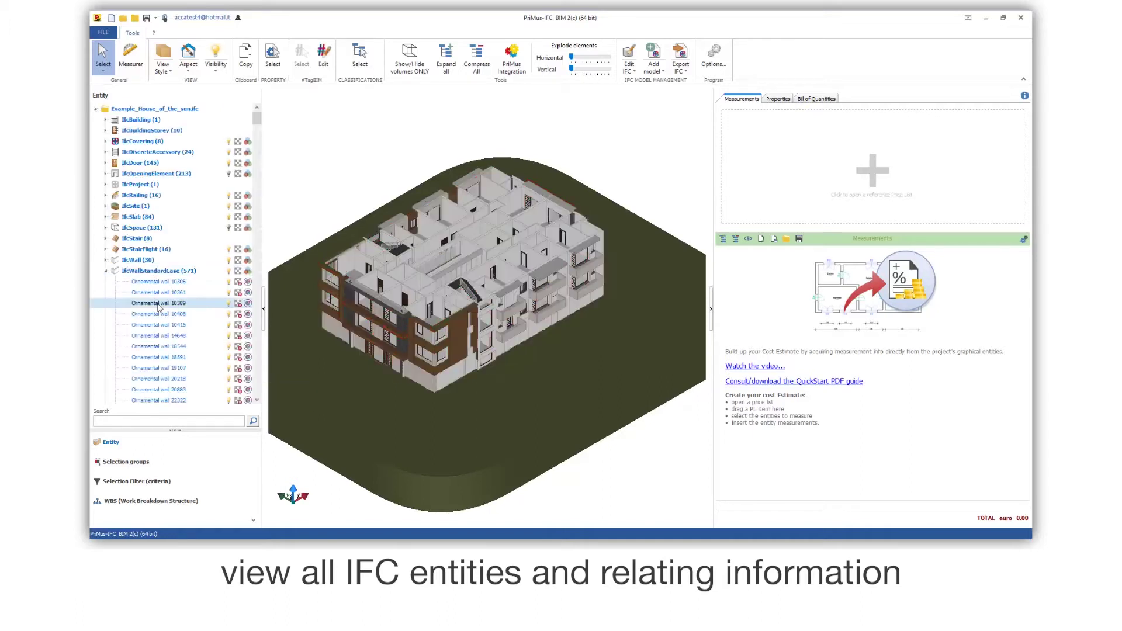
pyautogui.click(158, 346)
pyautogui.click(159, 401)
pyautogui.click(158, 401)
pyautogui.click(159, 400)
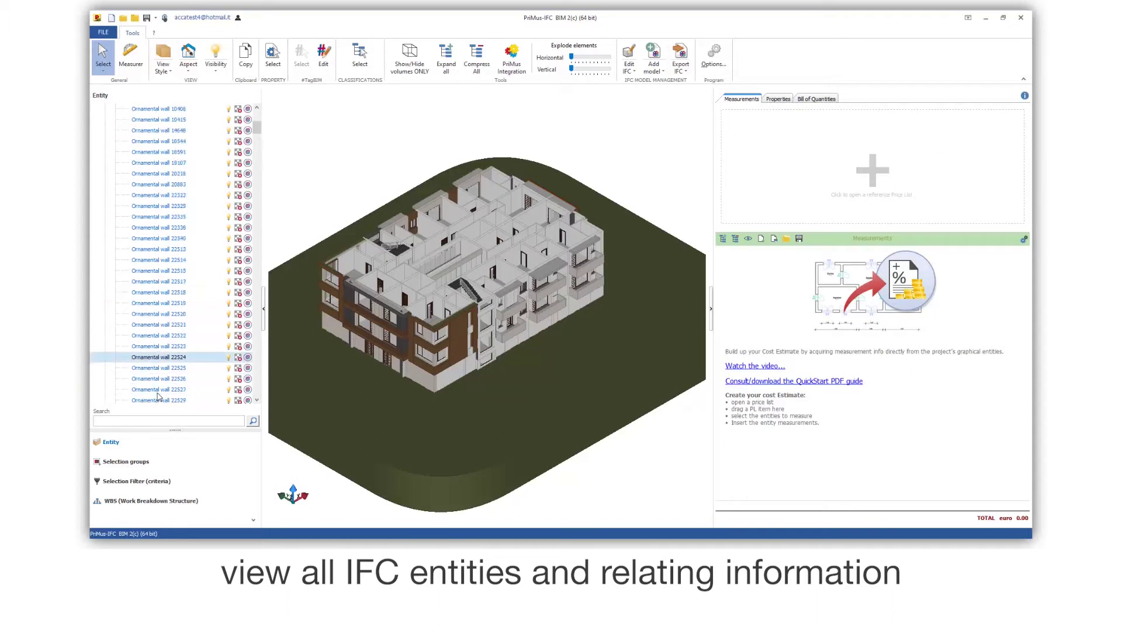
pyautogui.click(158, 398)
pyautogui.click(158, 396)
pyautogui.click(158, 397)
pyautogui.click(158, 397)
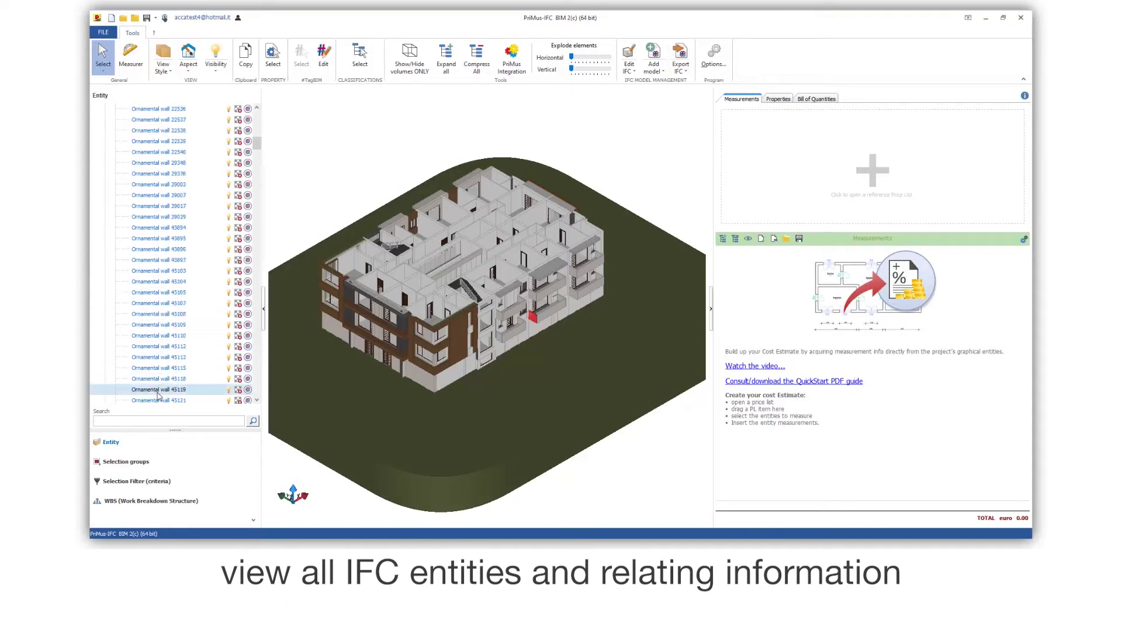
pyautogui.click(158, 397)
pyautogui.click(158, 397)
pyautogui.click(158, 397)
pyautogui.click(163, 392)
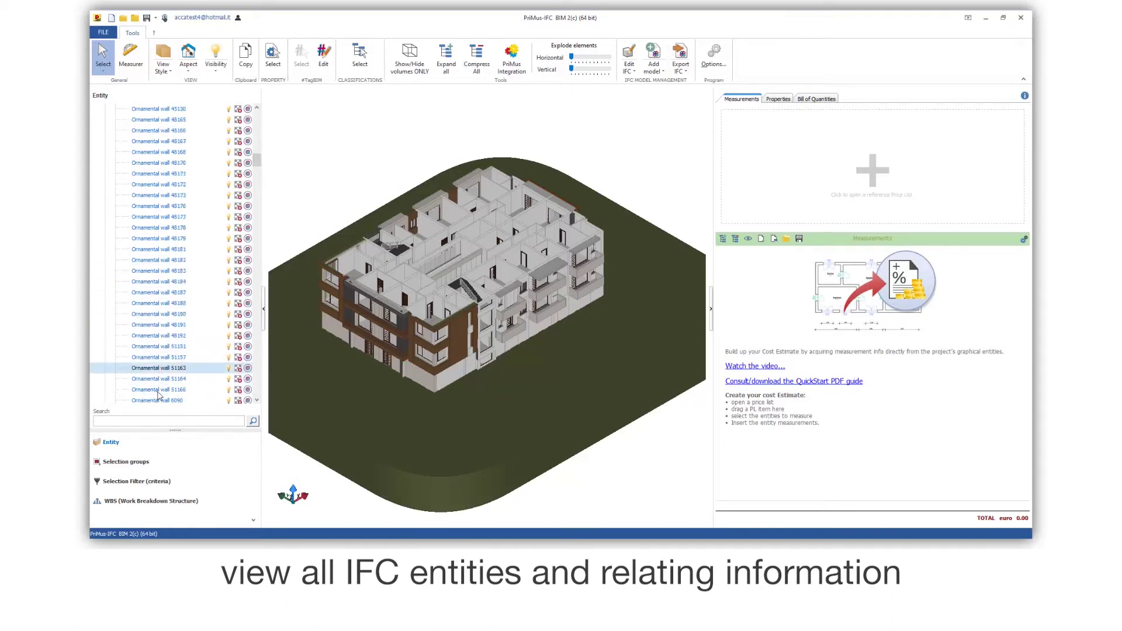
pyautogui.click(170, 314)
pyautogui.click(174, 366)
pyautogui.scroll(-9, 173, 364)
pyautogui.click(179, 368)
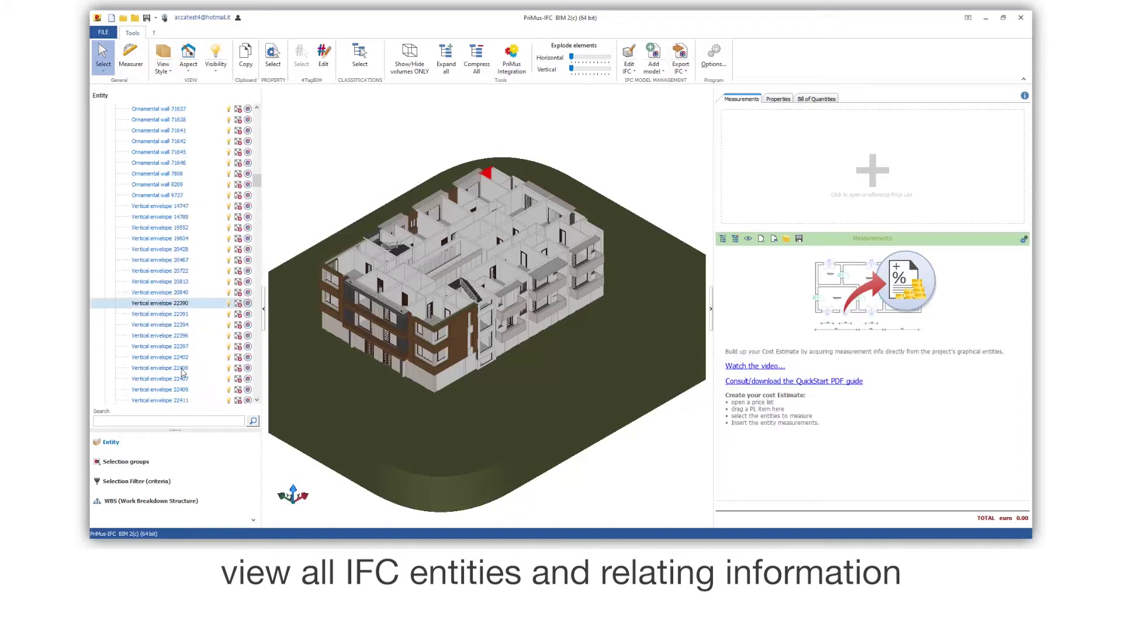
# - Examine the full IFC property list of the selected wall, Vertical envelope 22413
pyautogui.click(778, 99)
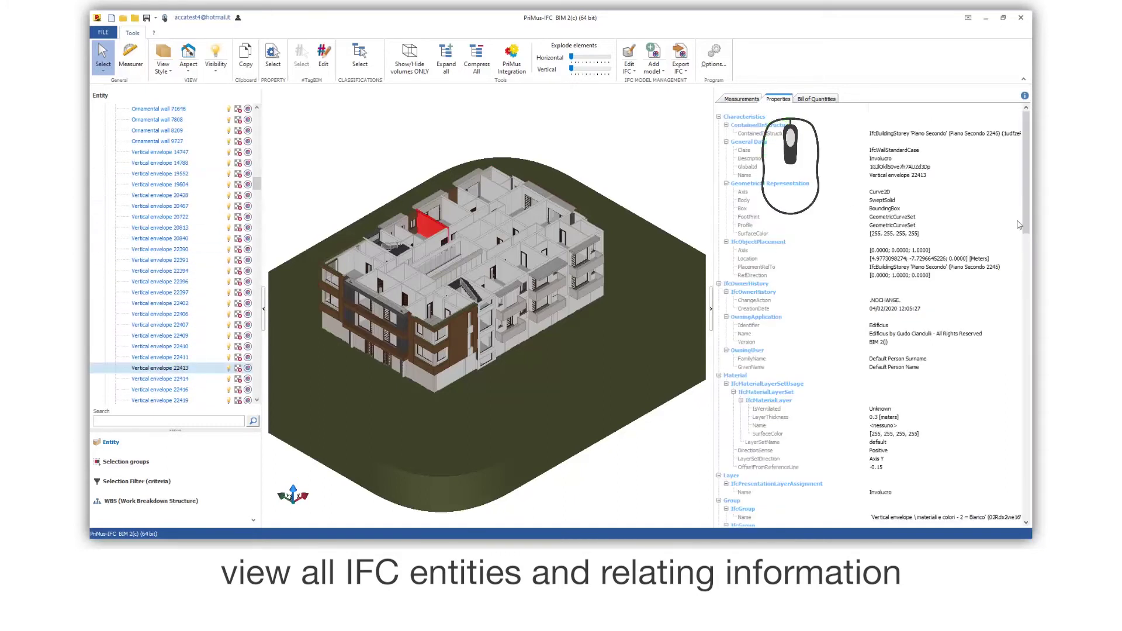
pyautogui.scroll(-10, 1030, 308)
pyautogui.scroll(10, 1030, 308)
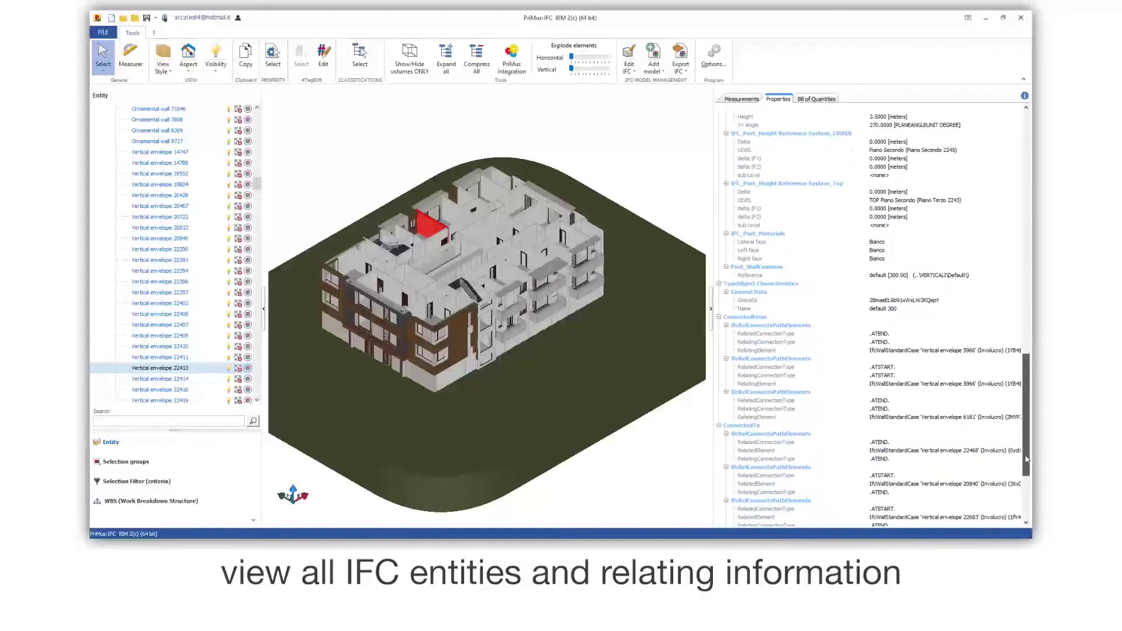
# - Load Price List Example.DCF as the reference price list for the measurements and hide the entity tree
pyautogui.click(742, 99)
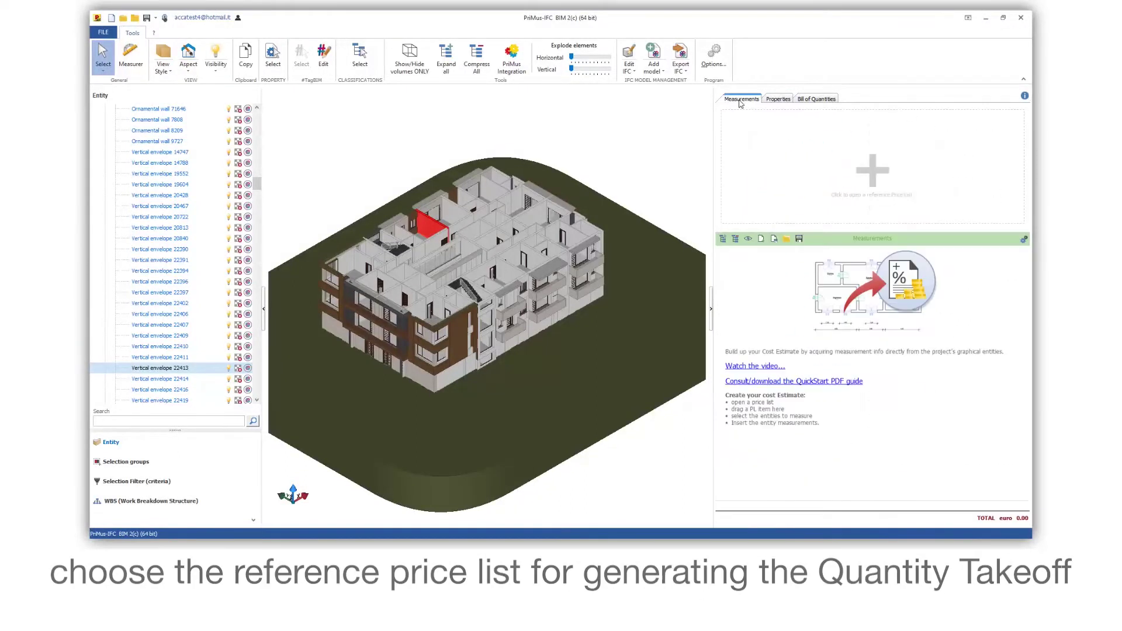
pyautogui.click(849, 173)
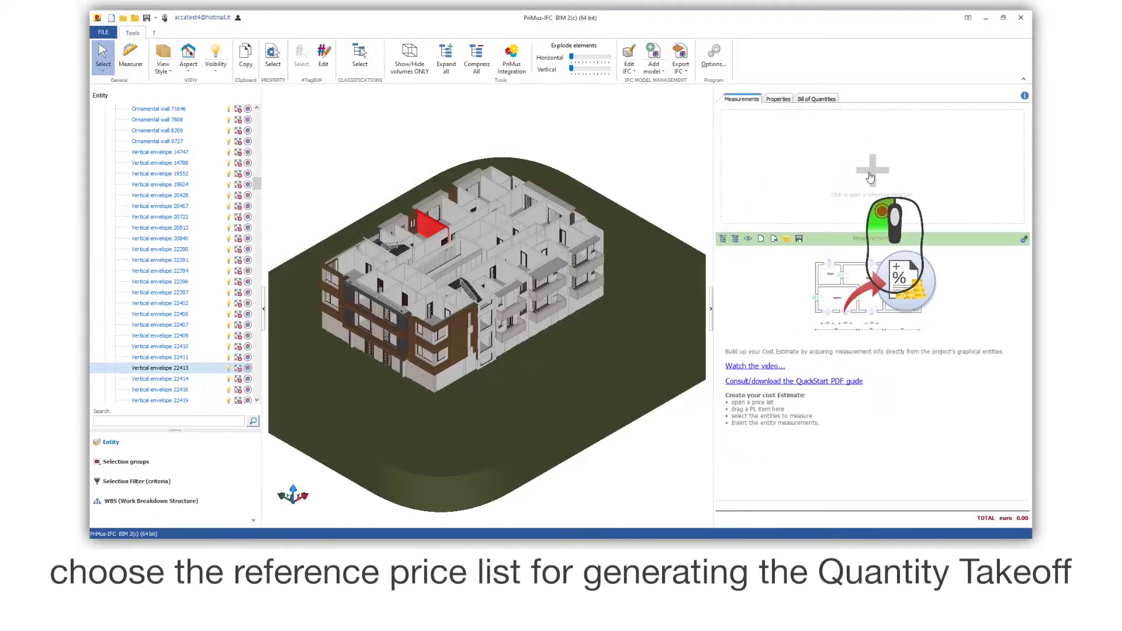
pyautogui.click(646, 220)
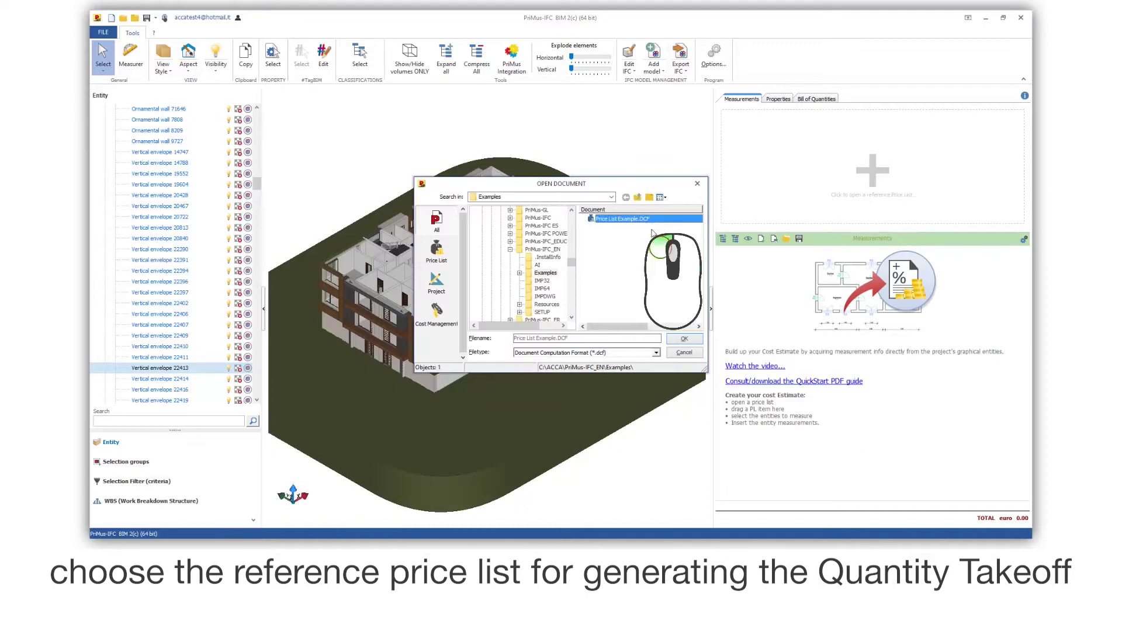
pyautogui.click(685, 340)
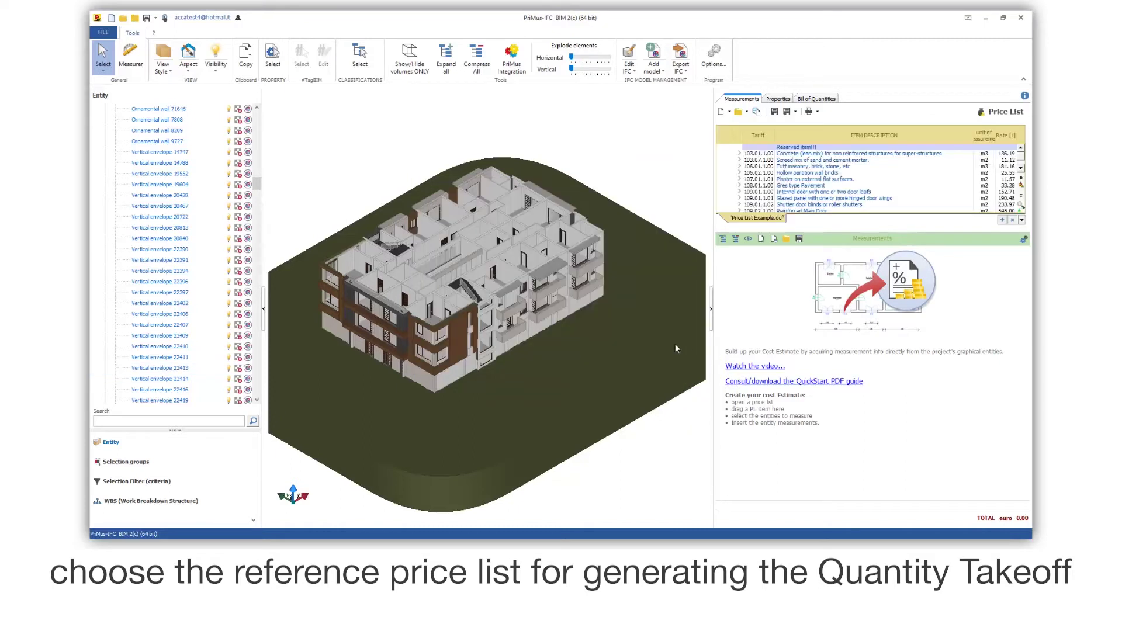
pyautogui.click(263, 313)
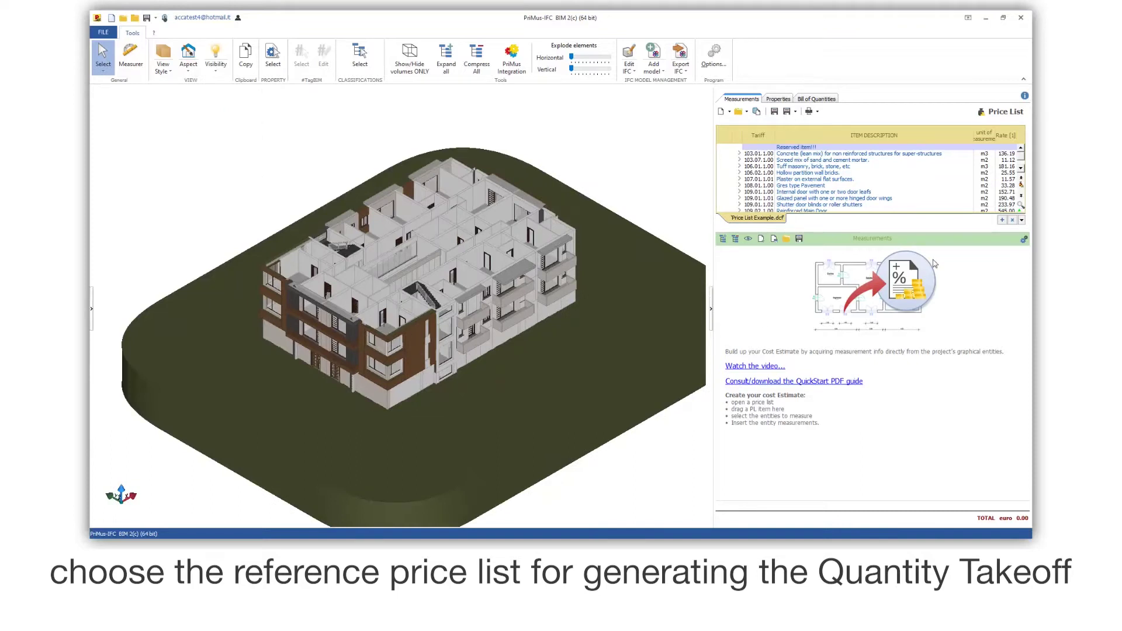
# - Search the price list item descriptions for "bric"
pyautogui.click(1020, 205)
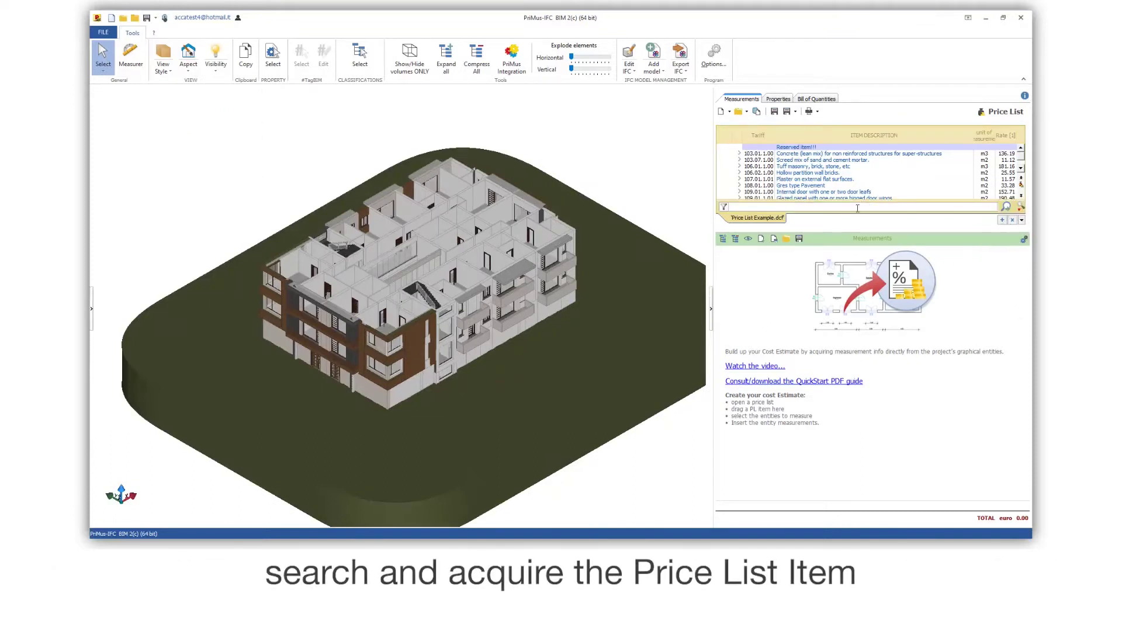
pyautogui.write('b')
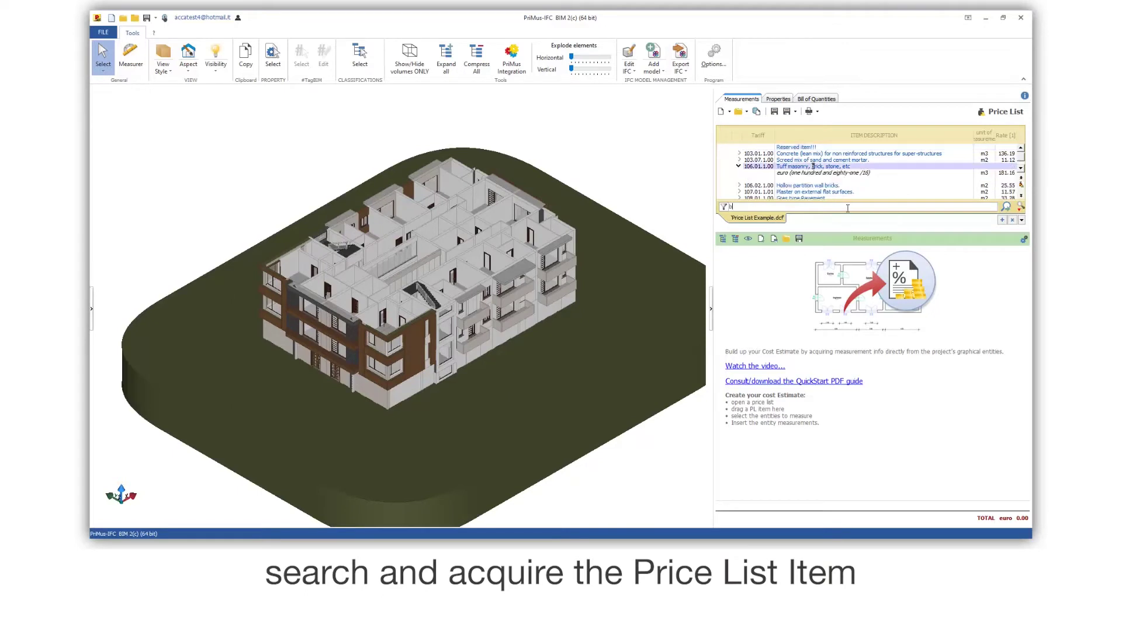
pyautogui.write('ric')
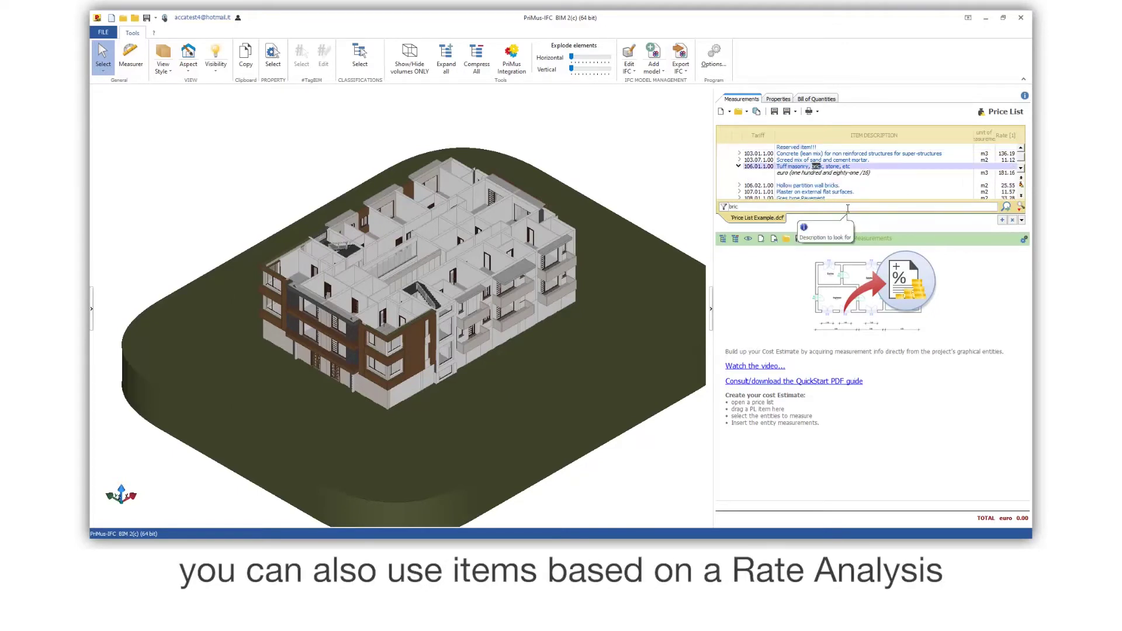
# - Search the price list for "partitio" and add the Hollow partition wall bricks item to the measurements
pyautogui.press('BackSpace')
pyautogui.press('BackSpace')
pyautogui.press('BackSpace')
pyautogui.press('BackSpace')
pyautogui.write('pa')
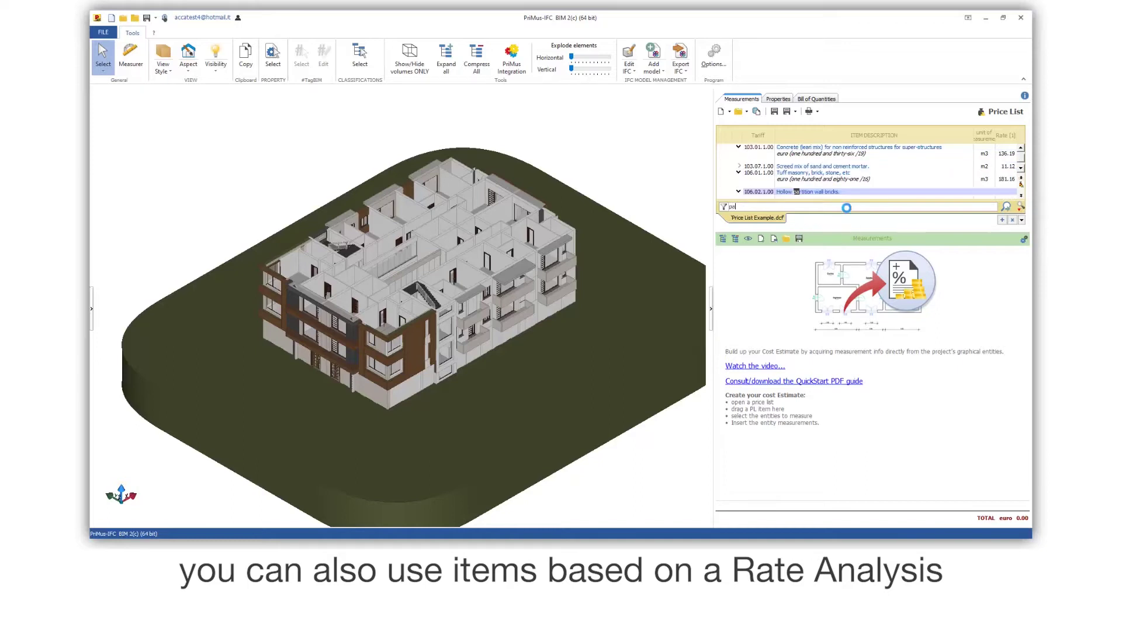
pyautogui.write('rtitio')
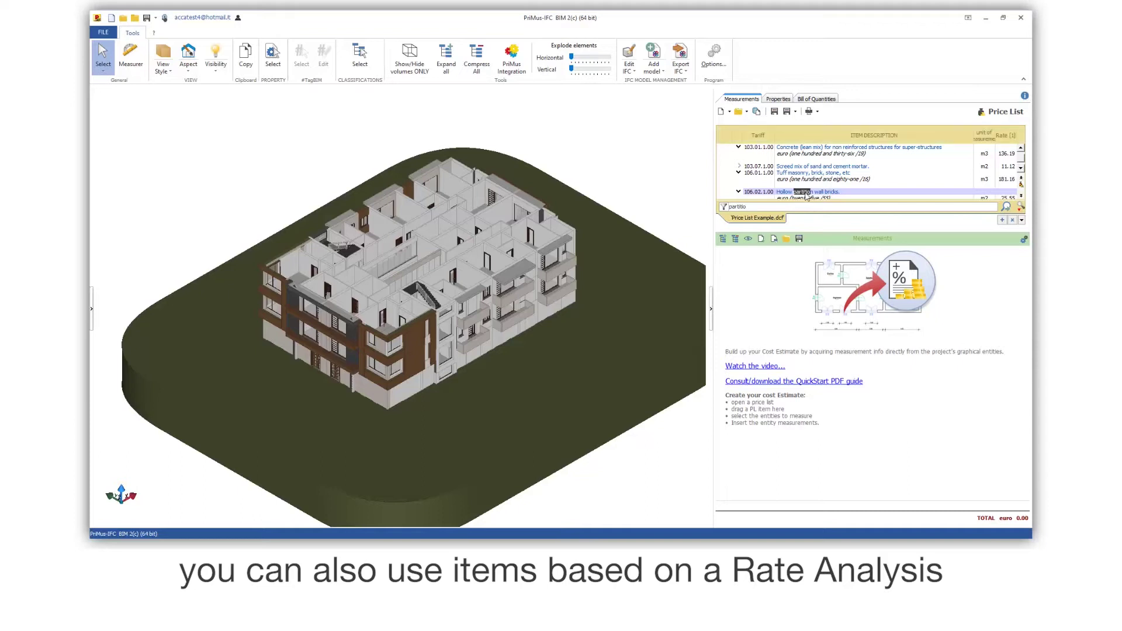
pyautogui.moveTo(806, 300); pyautogui.dragTo(807, 301)
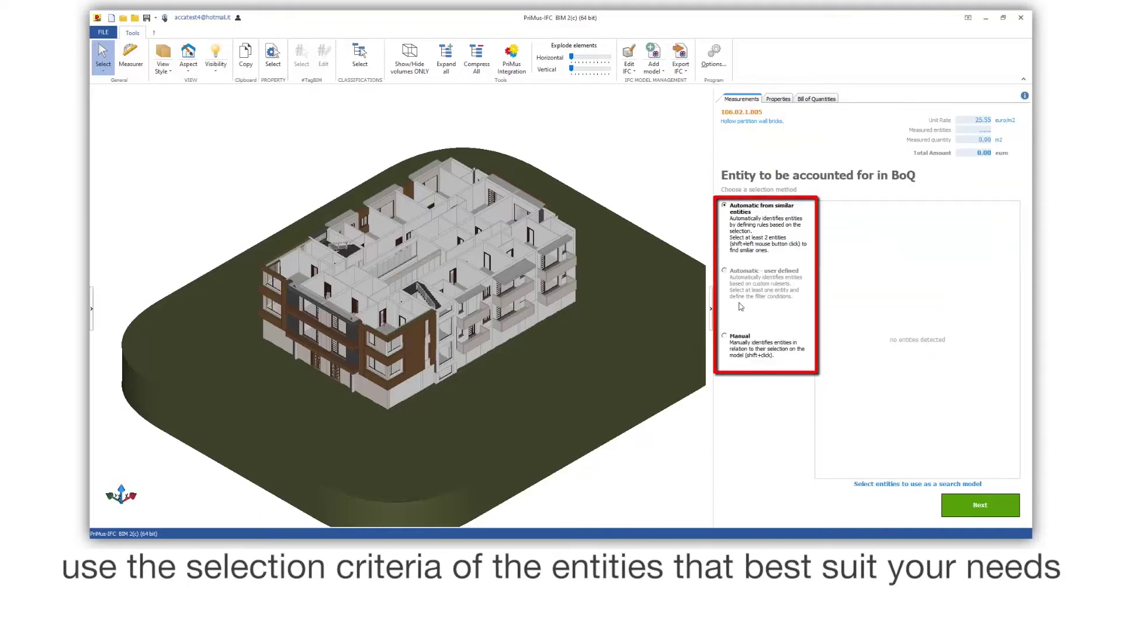
# - Widen the measurement area and select two interior walls as the search model for automatic detection of similar entities
pyautogui.moveTo(711, 310); pyautogui.dragTo(660, 312)
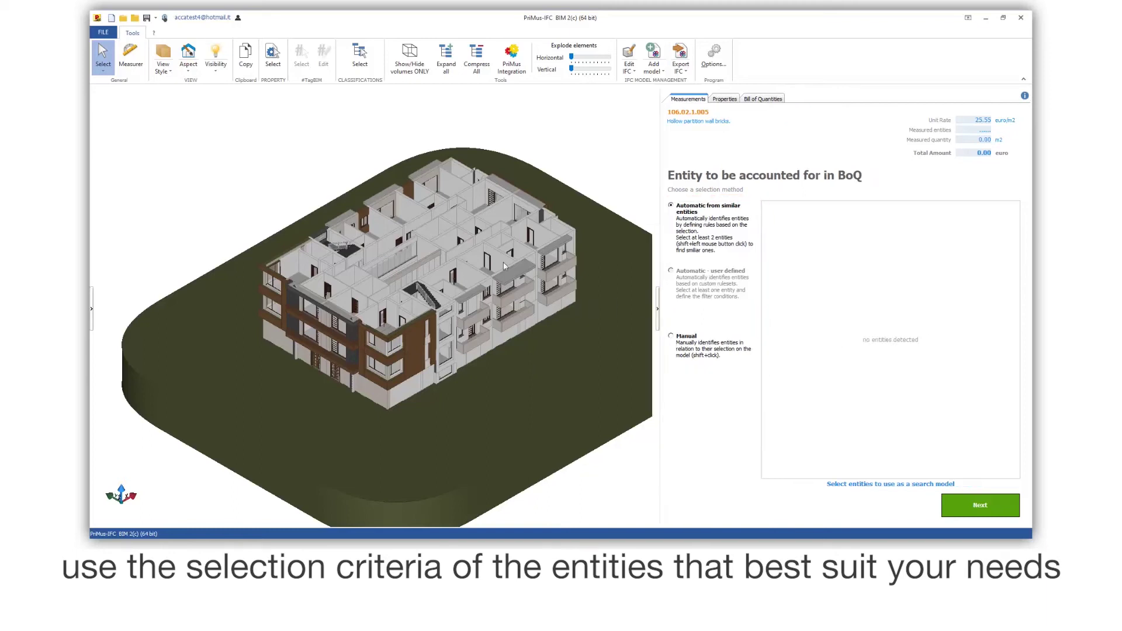
pyautogui.click(431, 229)
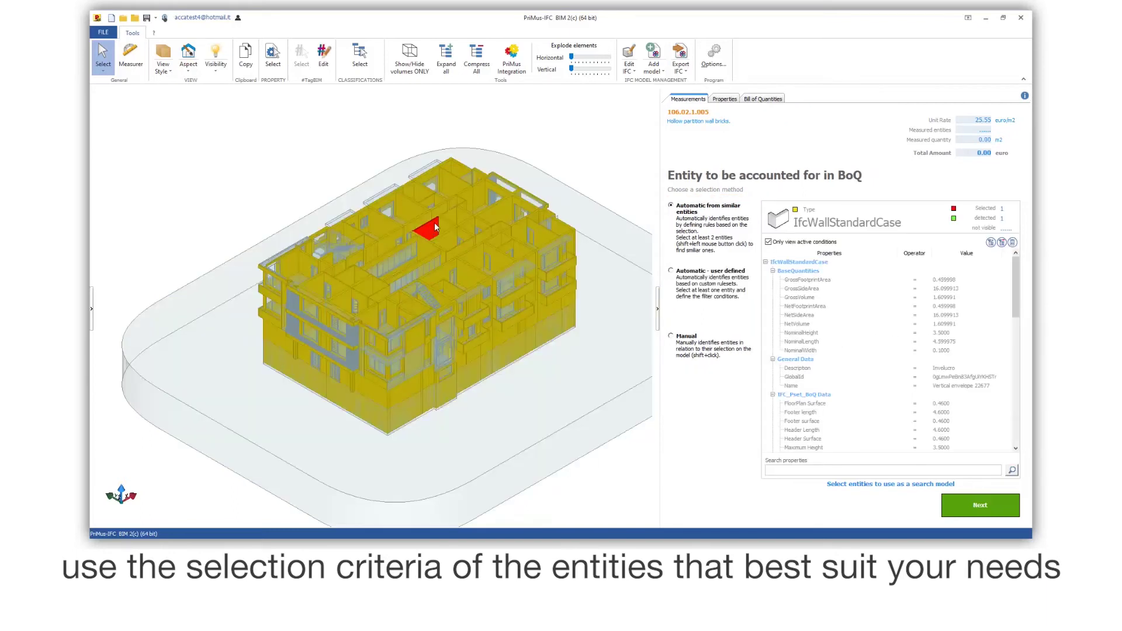
pyautogui.keyDown('shift'); pyautogui.click(460, 197); pyautogui.keyUp('shift')
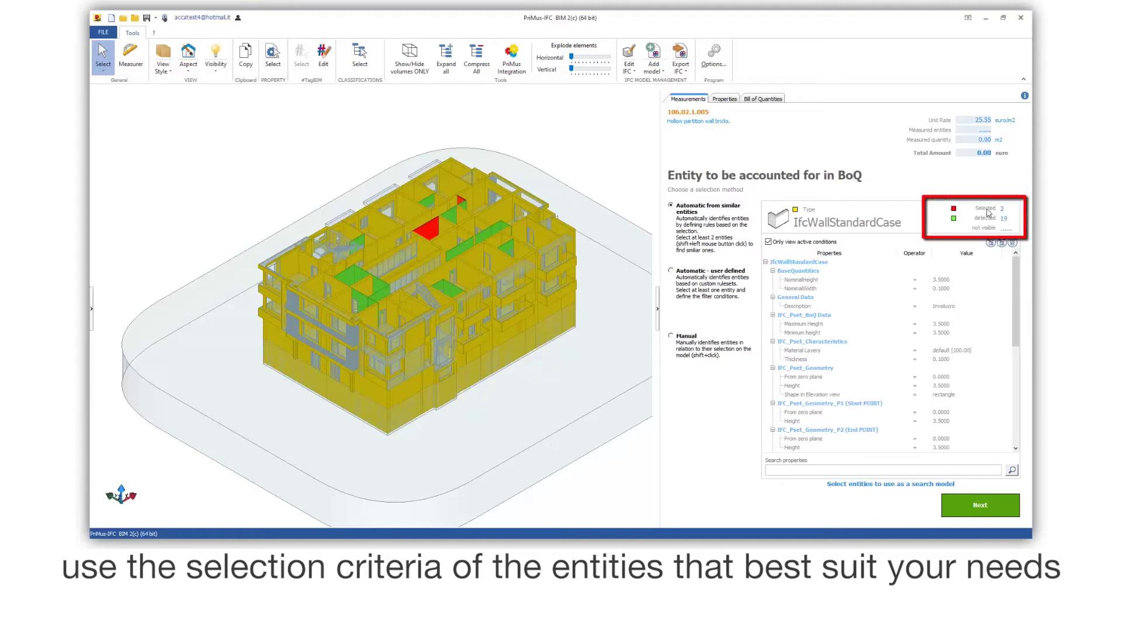
# - Clear the detected wall conditions, define the single criterion NominalWidth = 0.1000, and continue to the measurement rule
pyautogui.click(1014, 245)
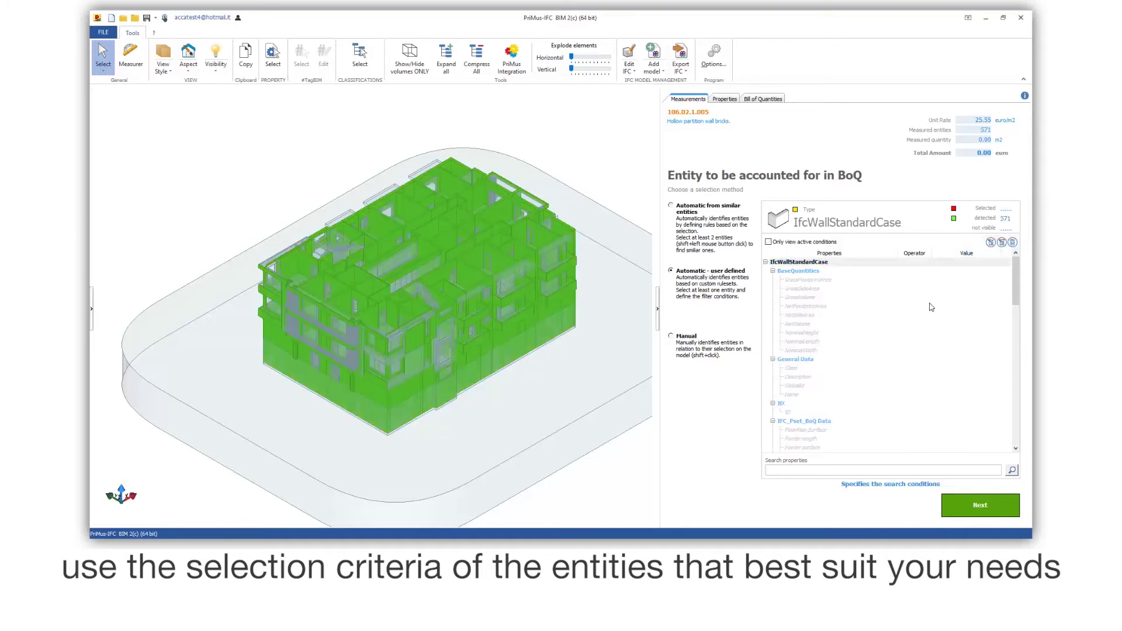
pyautogui.click(896, 351)
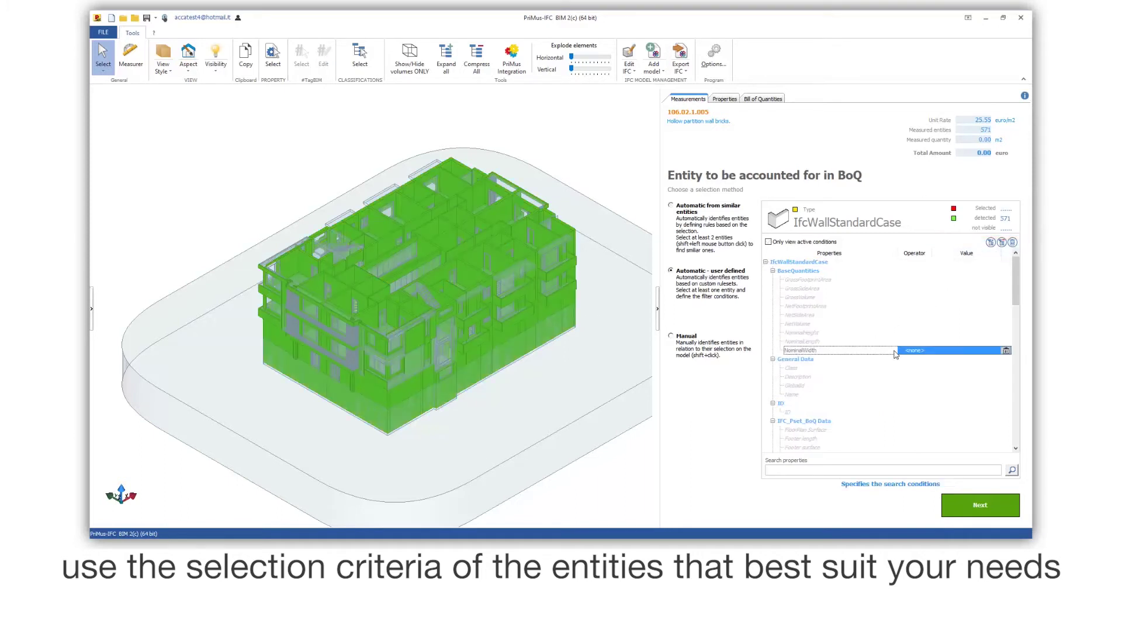
pyautogui.click(905, 354)
pyautogui.click(915, 366)
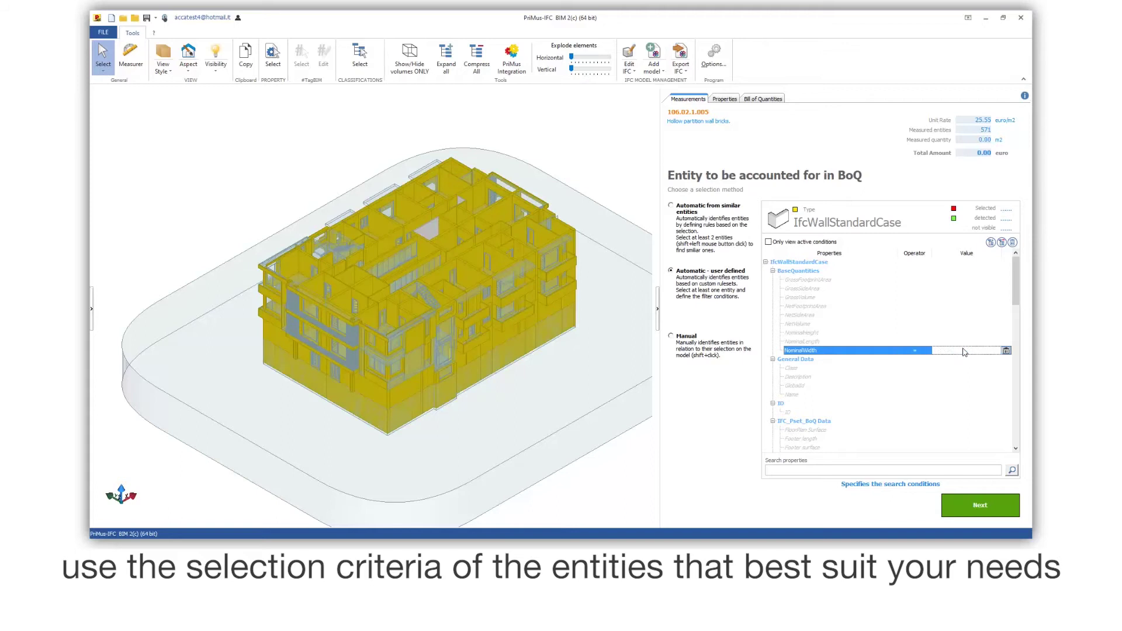
pyautogui.click(964, 349)
pyautogui.click(950, 371)
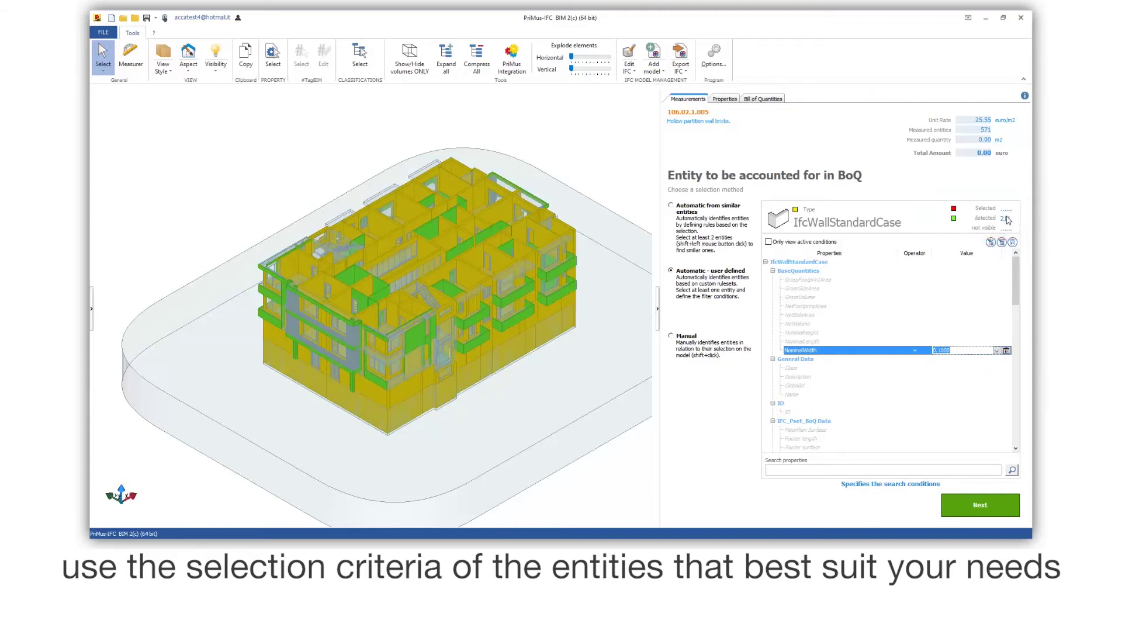
pyautogui.click(988, 506)
# - Title the measurement rule "Partition" and insert the ID variable into its description
pyautogui.click(754, 256)
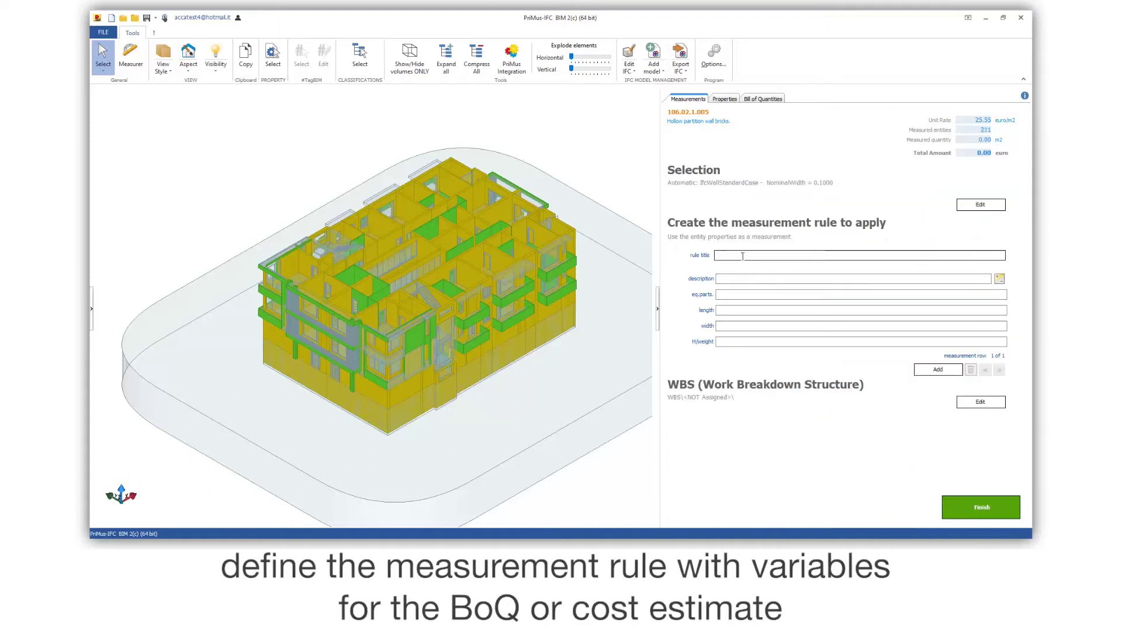
pyautogui.write('Partition')
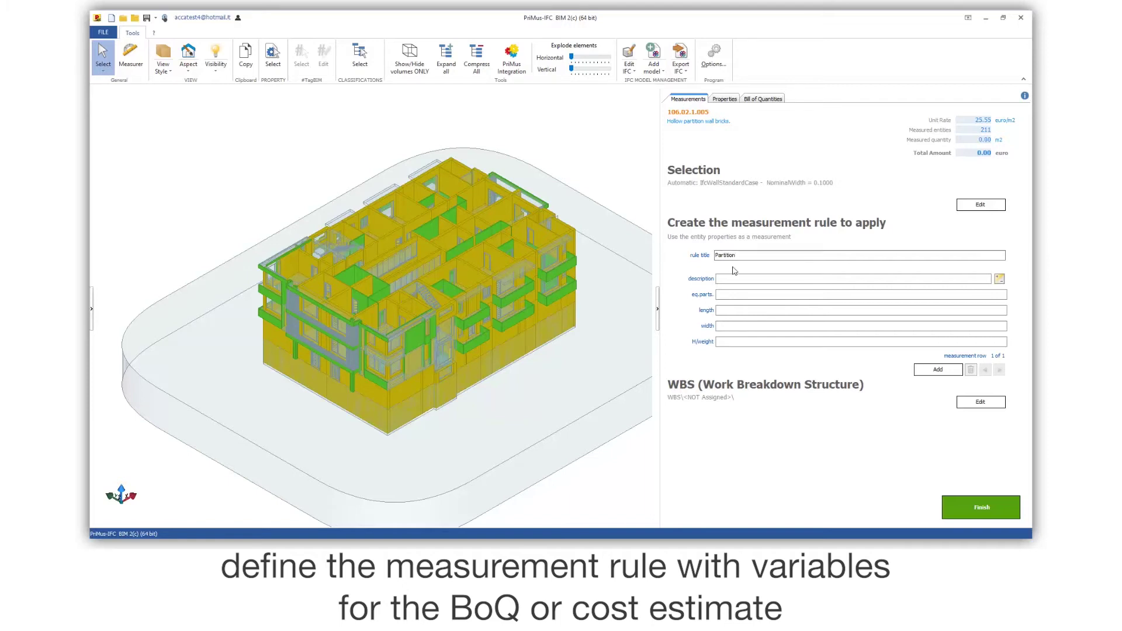
pyautogui.click(717, 297)
pyautogui.doubleClick(754, 343)
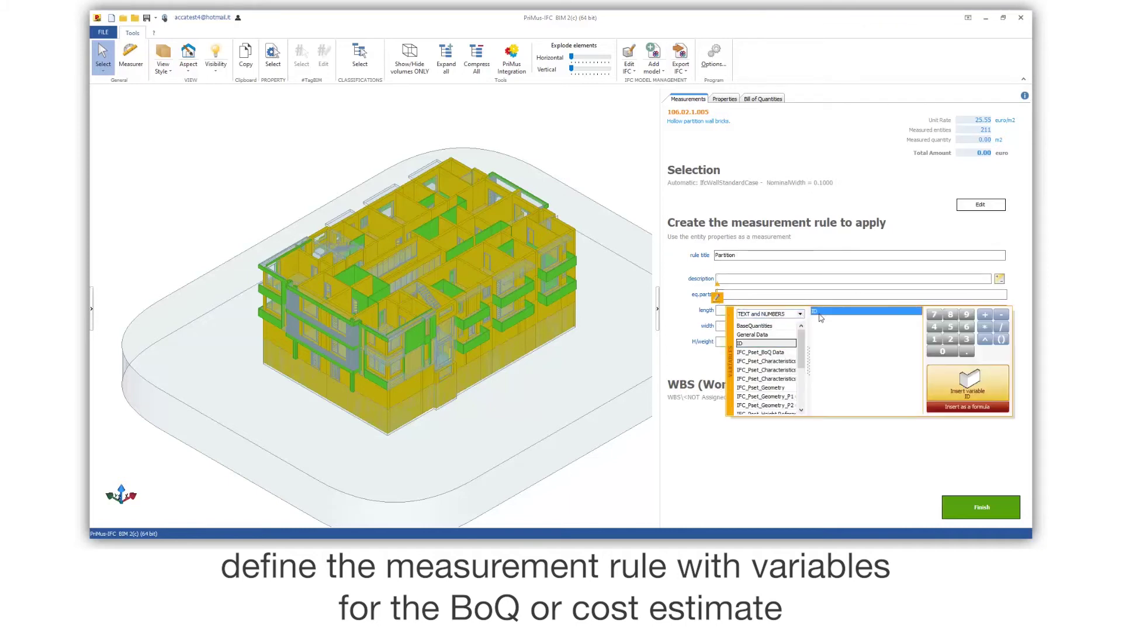
pyautogui.click(768, 279)
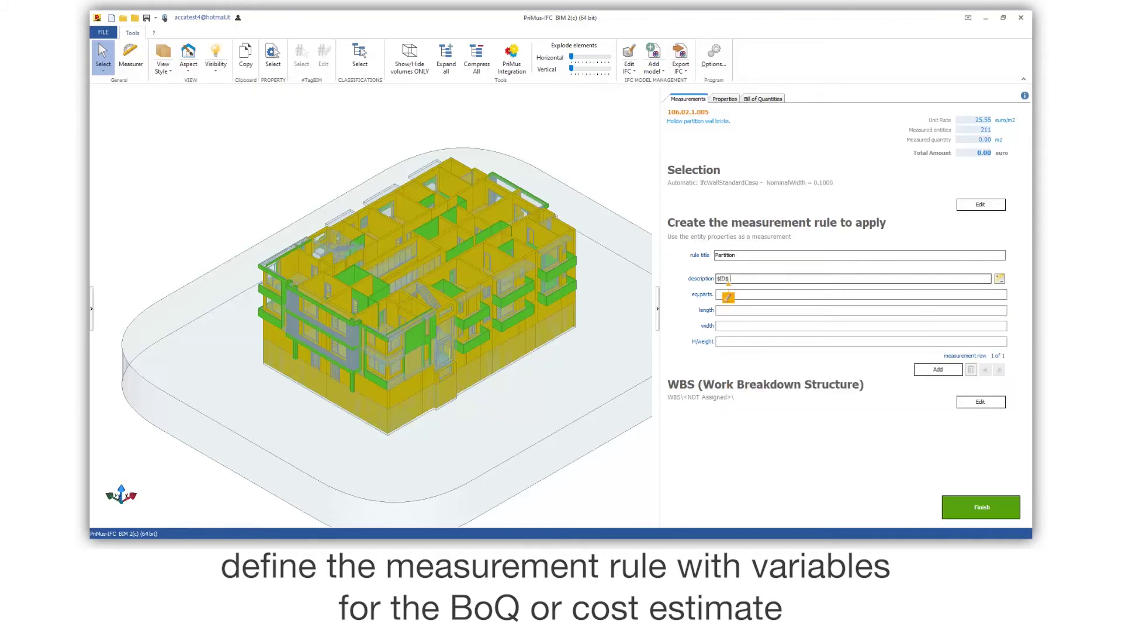
# - Extend the rule description with a hyphen and the LEVEL variable from the IFC_Pset_Height Reference System_Top set
pyautogui.write('-')
pyautogui.click(735, 297)
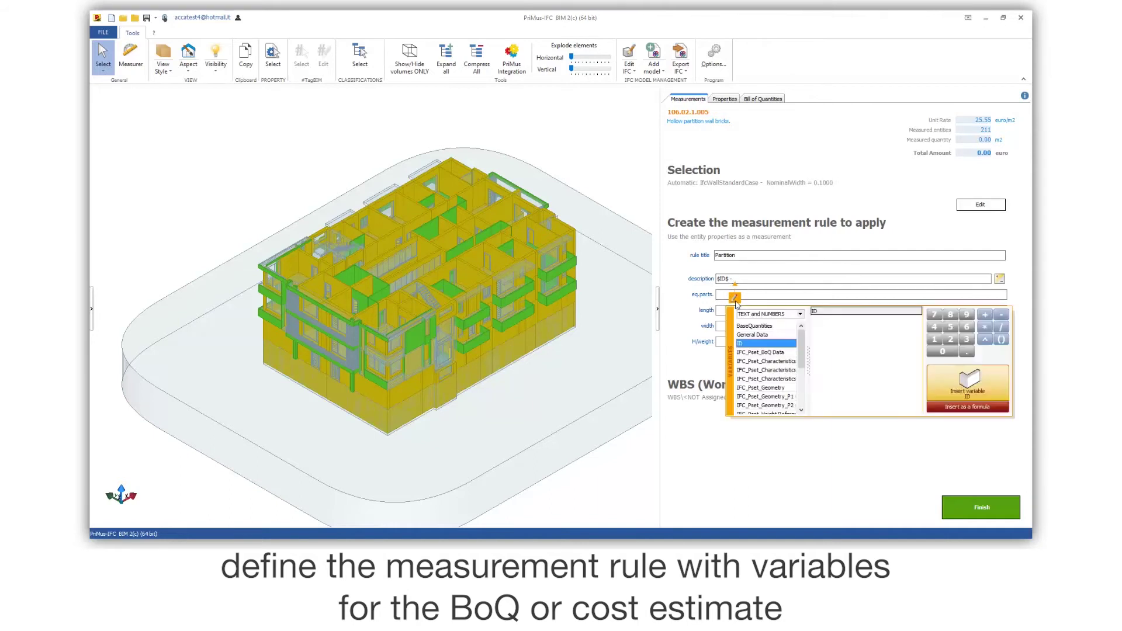
pyautogui.scroll(-5, 765, 368)
pyautogui.click(783, 335)
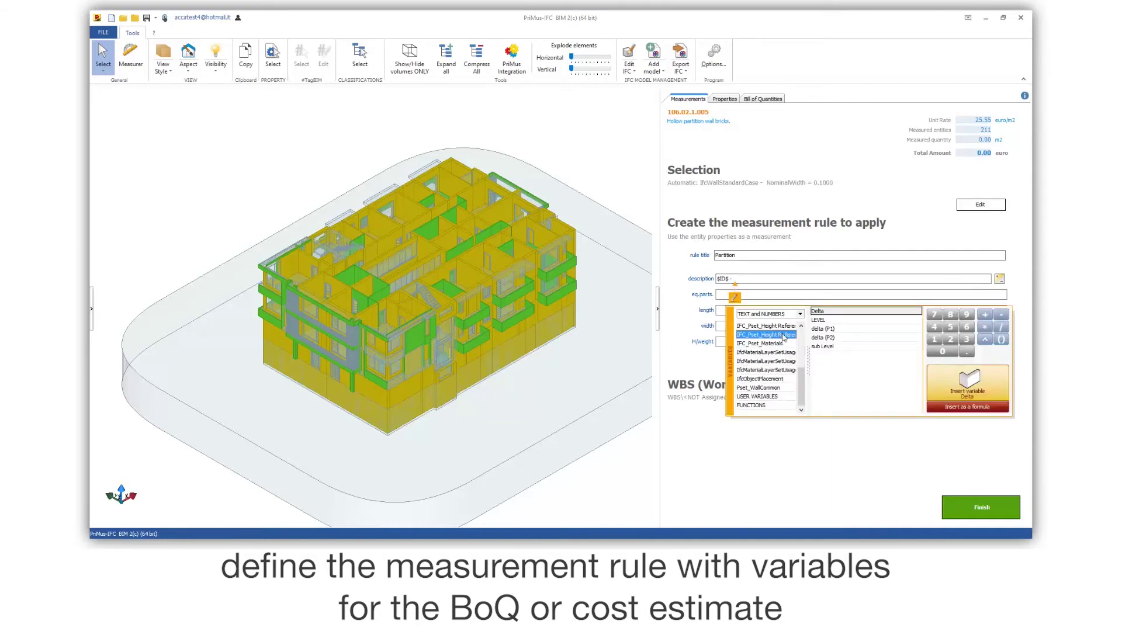
pyautogui.doubleClick(818, 320)
# - Assign the BaseQuantities variables NominalLength to the rule's length and NominalHeight to its H/weight
pyautogui.click(718, 330)
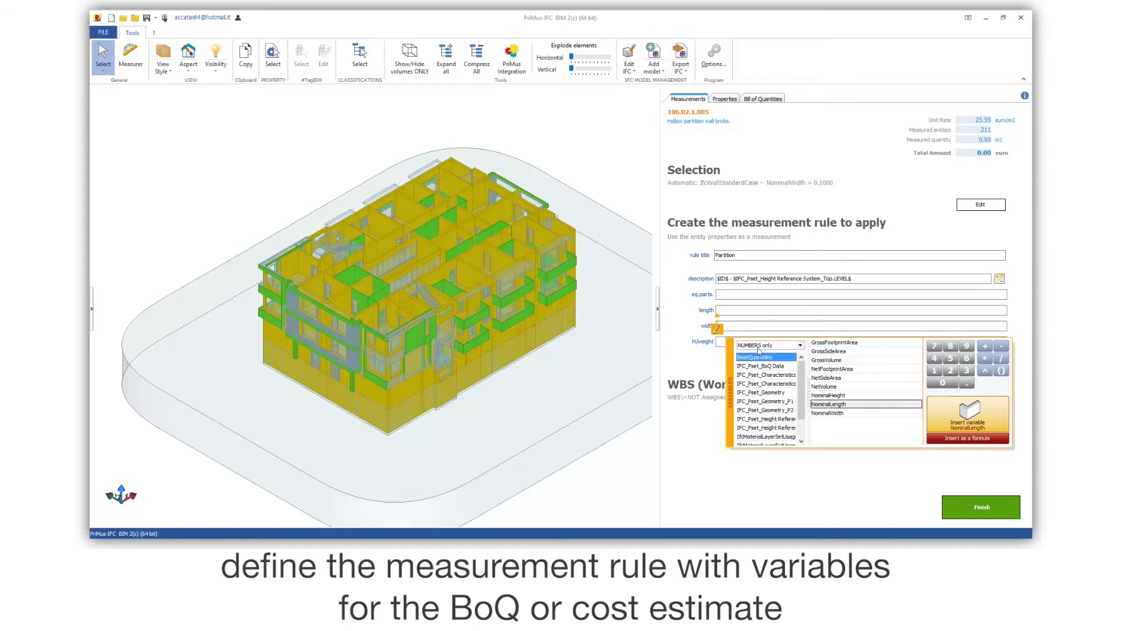
pyautogui.doubleClick(831, 405)
pyautogui.doubleClick(829, 396)
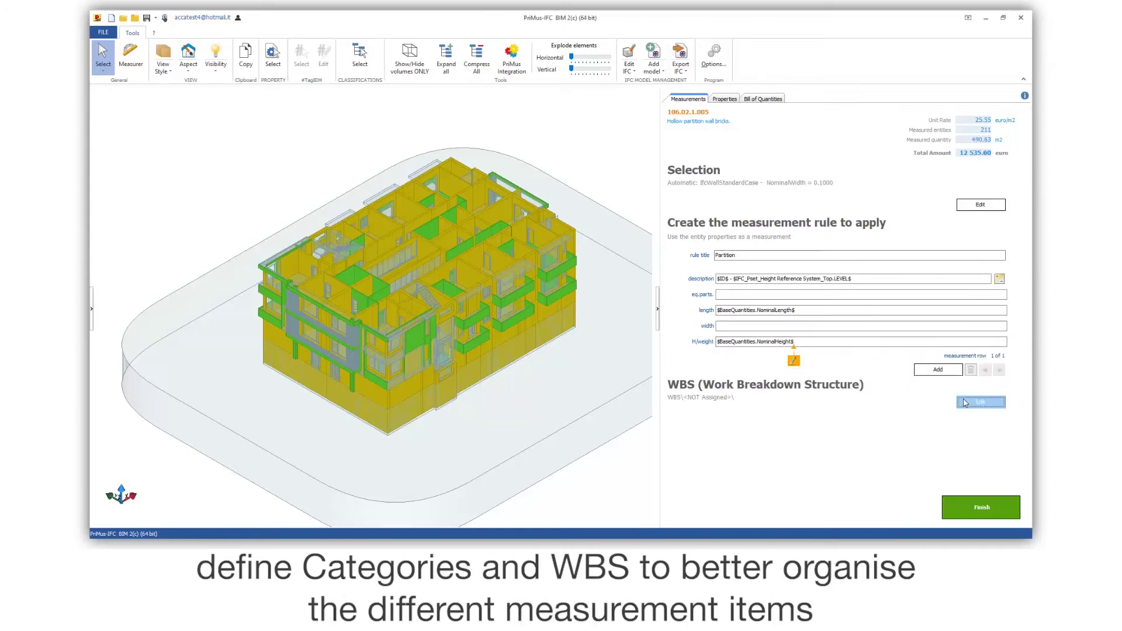
# - Assign the measurement to a new WBS sub-item 1.1 titled "Partition" and finish the measurement rule
pyautogui.click(965, 402)
pyautogui.click(975, 346)
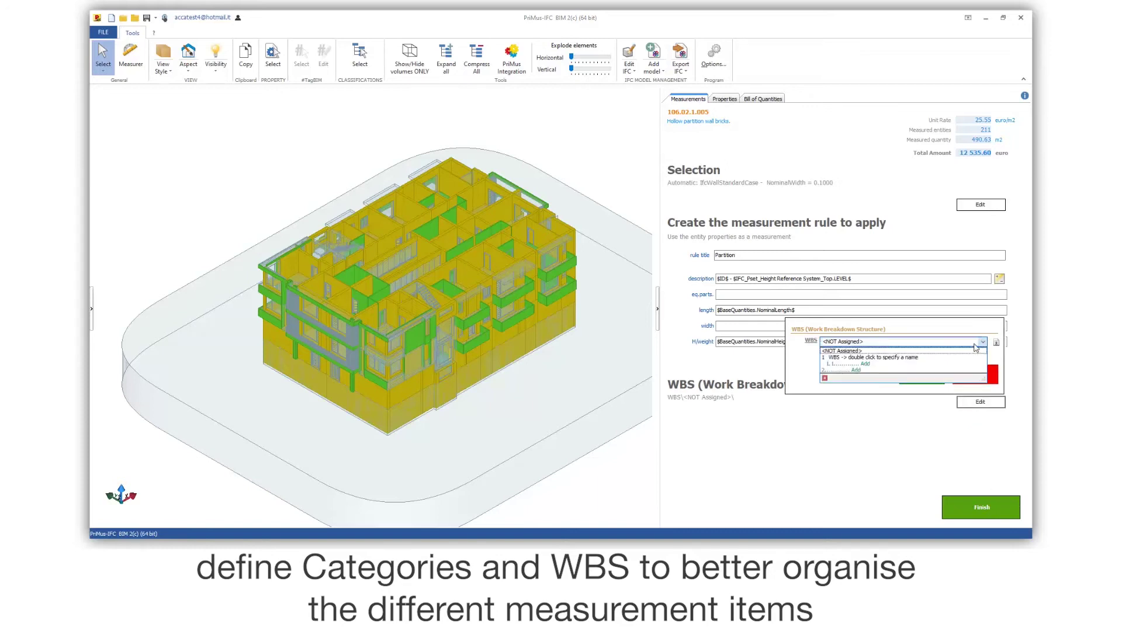
pyautogui.click(959, 364)
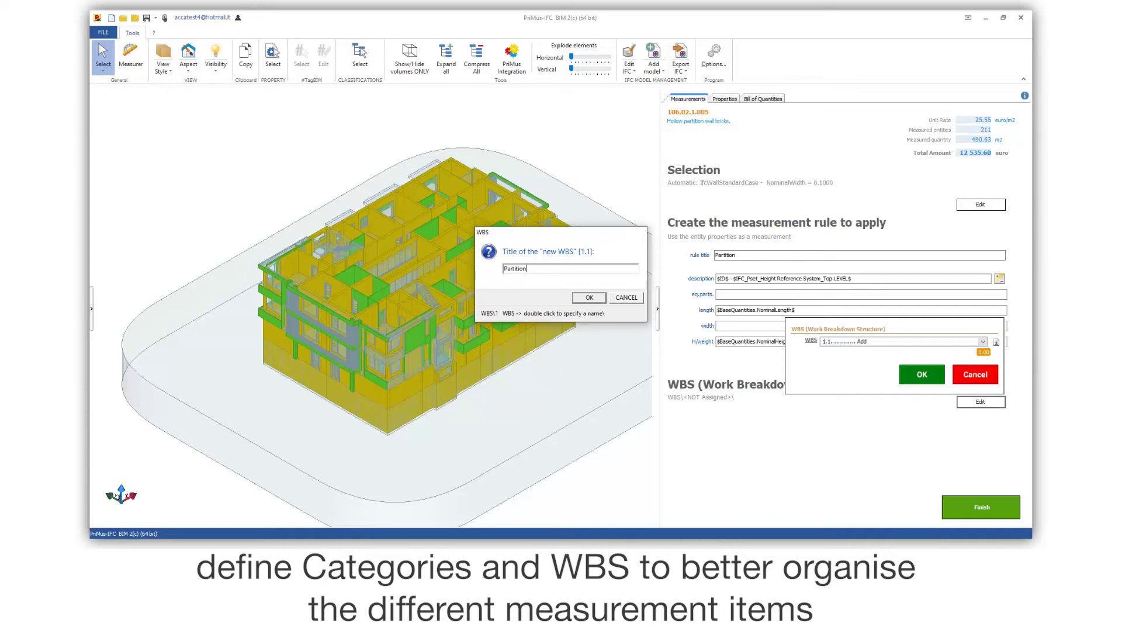
pyautogui.press('Tab')
pyautogui.press('Return')
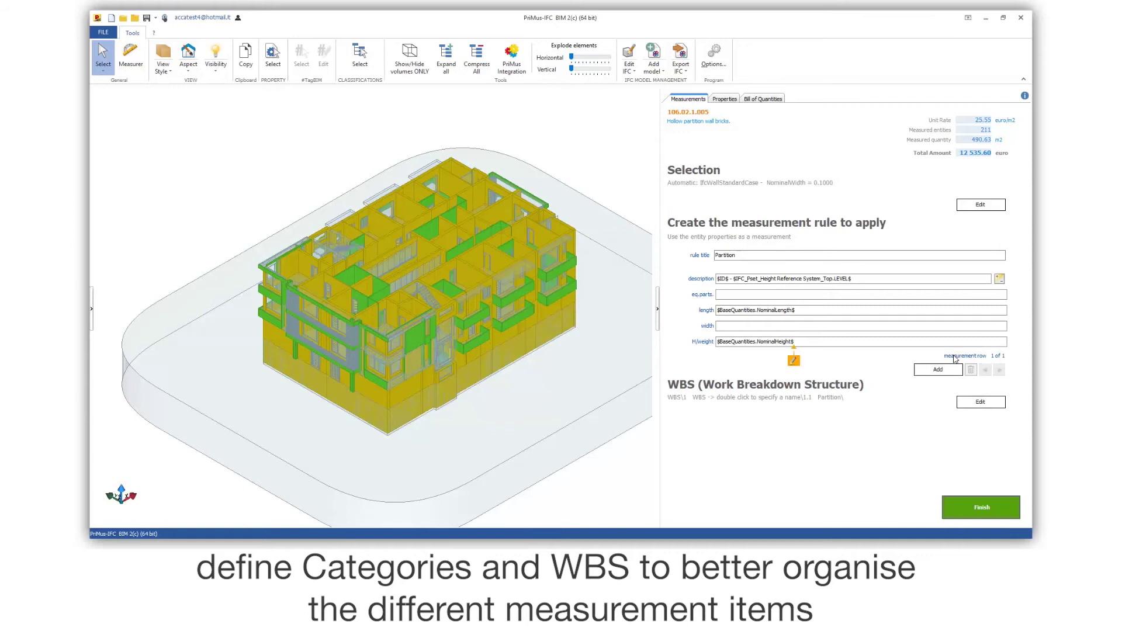
pyautogui.click(976, 508)
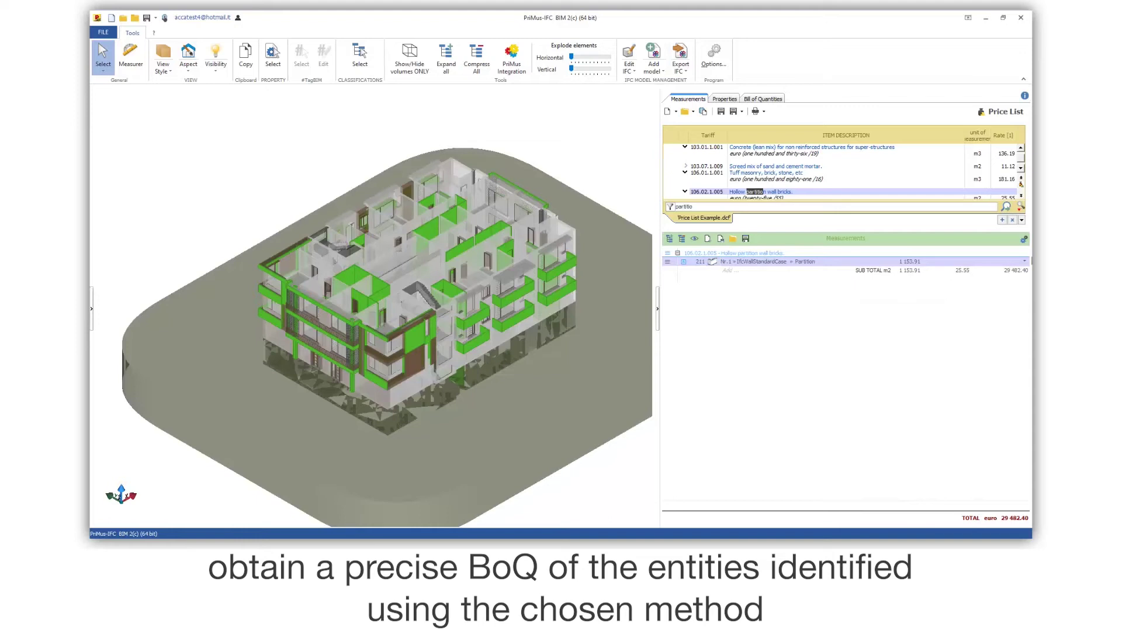
# - Expand the Partition measurement, and in the bill of quantities highlight the entities linked to the whole brick item and to rows 1000780 and 1000781
pyautogui.click(1024, 262)
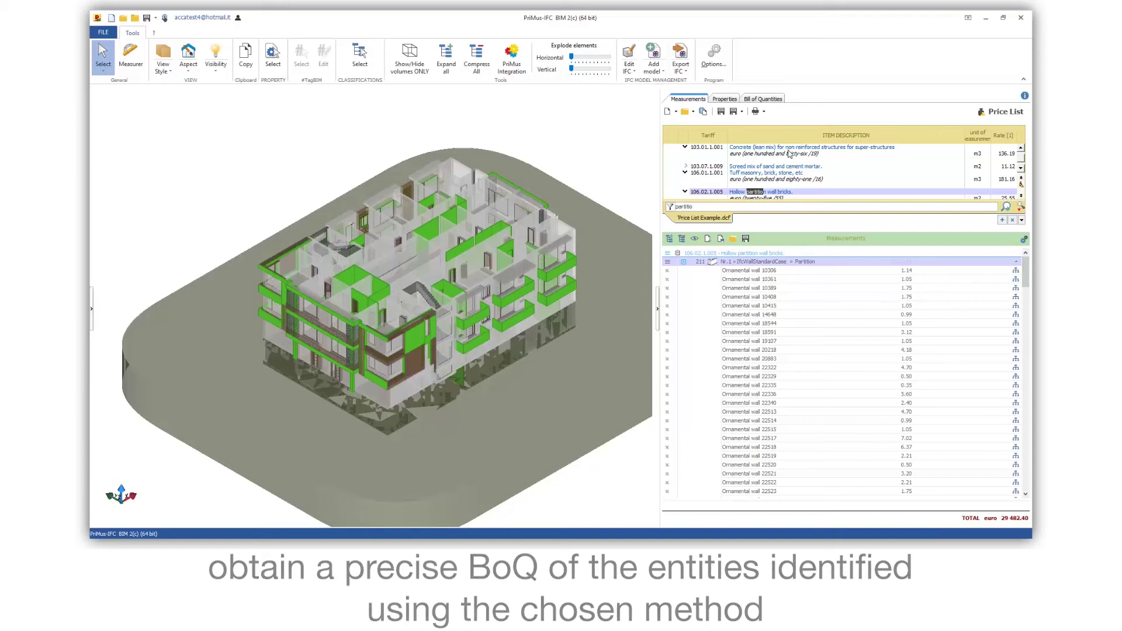
pyautogui.click(763, 98)
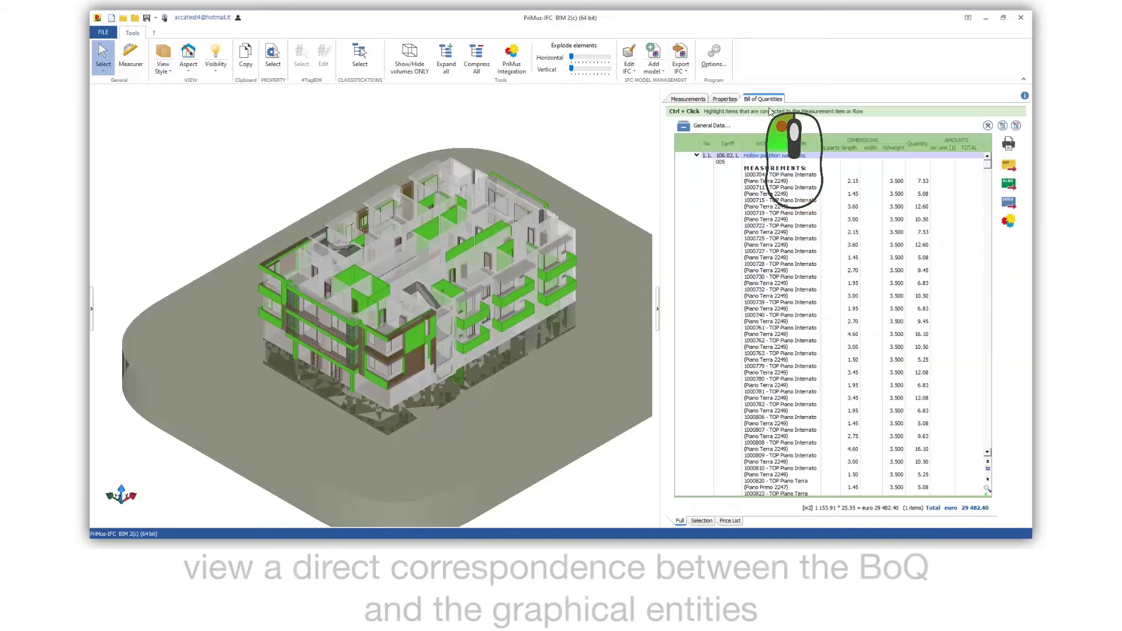
pyautogui.keyDown('ctrl'); pyautogui.click(768, 156); pyautogui.keyUp('ctrl')
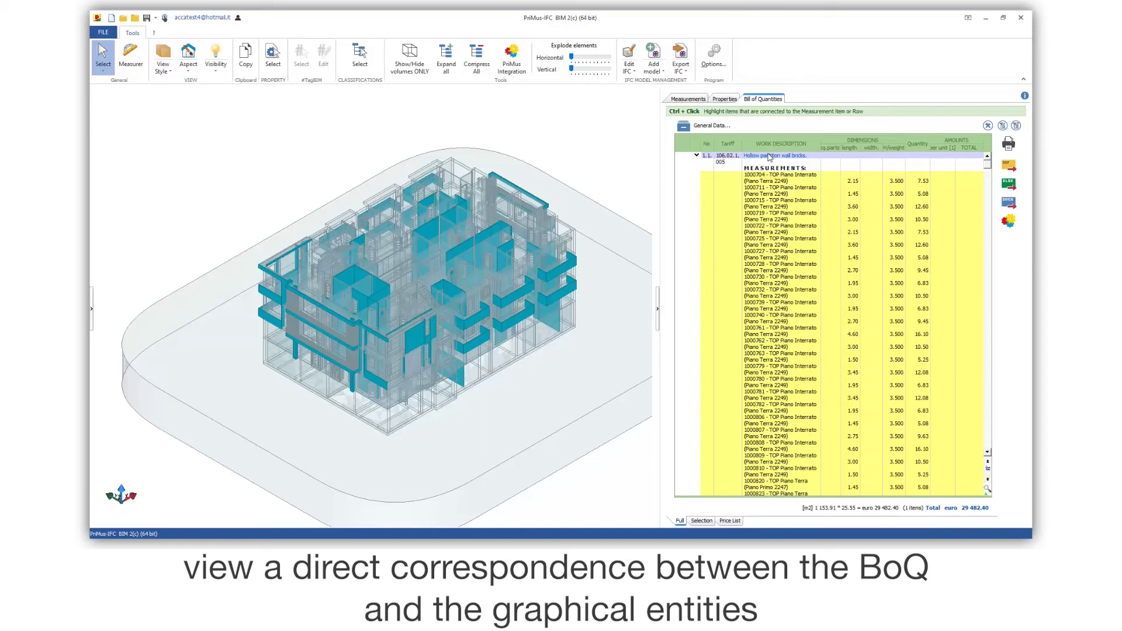
pyautogui.keyDown('ctrl'); pyautogui.click(798, 381); pyautogui.keyUp('ctrl')
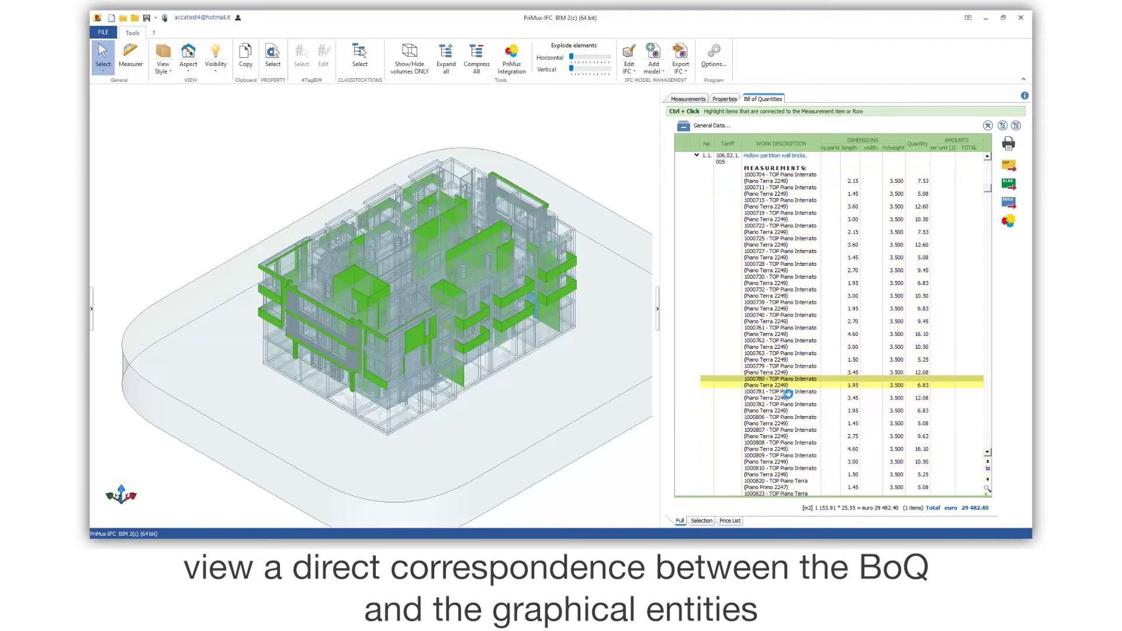
pyautogui.keyDown('ctrl'); pyautogui.click(785, 394); pyautogui.keyUp('ctrl')
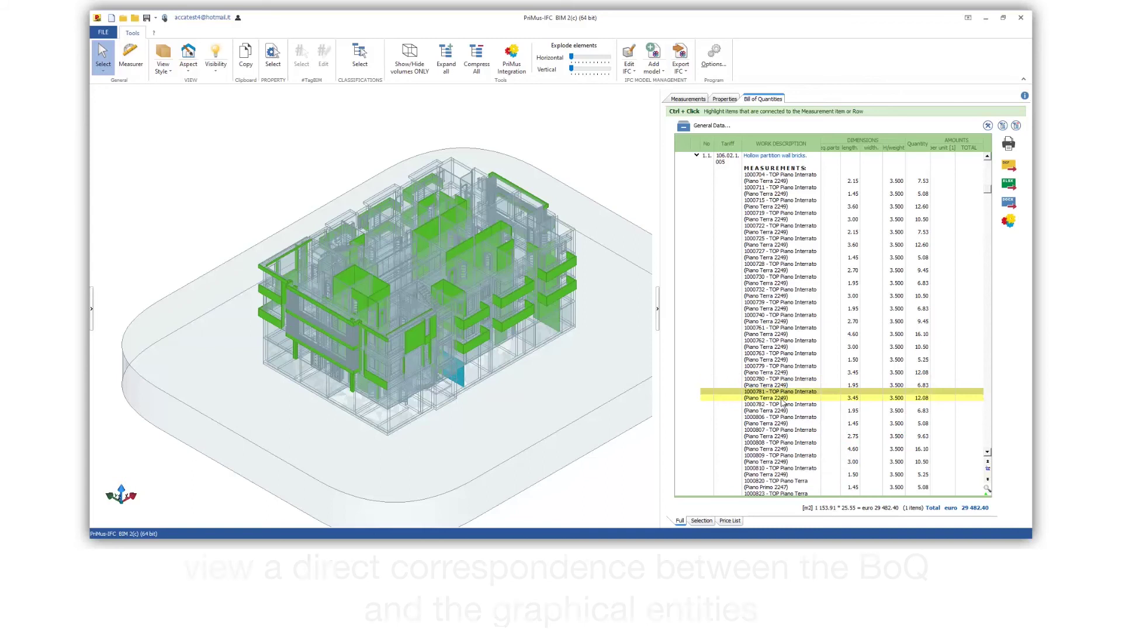
# - Fill in the document's General Data with London as Header (1) and BoQ as the Object
pyautogui.click(704, 127)
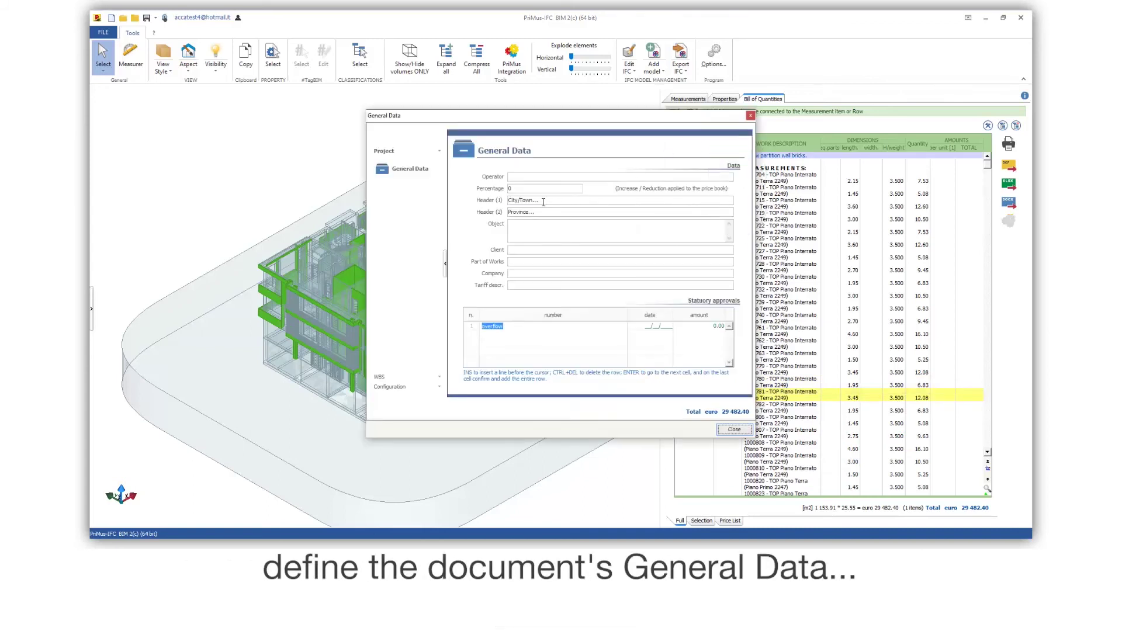
pyautogui.write('London')
pyautogui.press('Tab')
pyautogui.press('Tab')
pyautogui.write('BoQ')
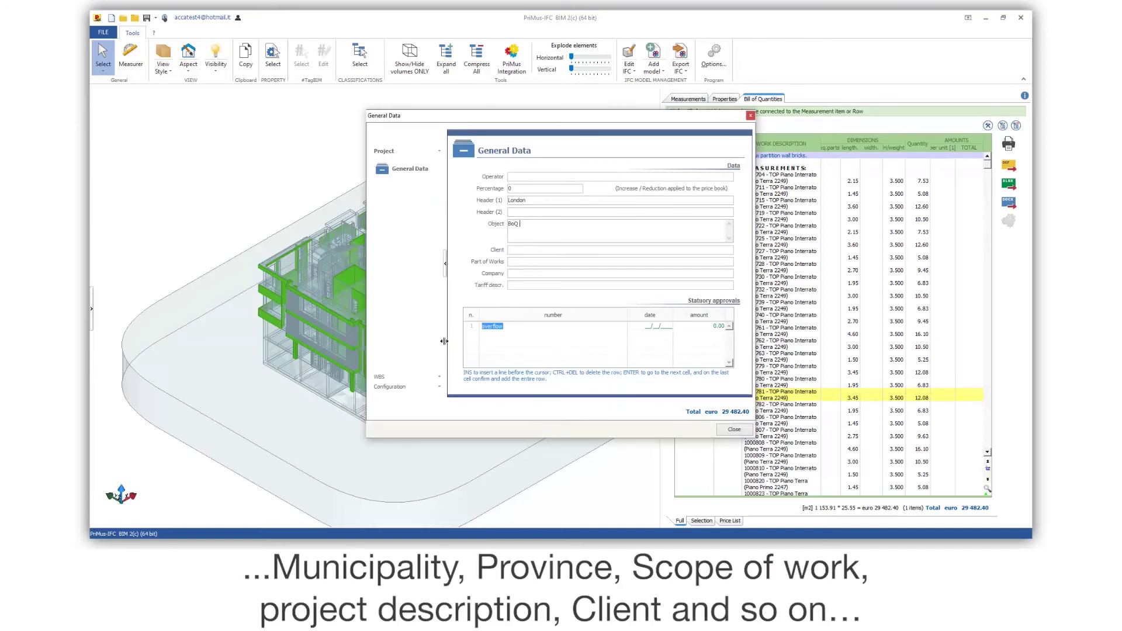
# - Review the WBS structure and the numeric format configuration in the General Data, closing the dialog when done
pyautogui.click(415, 374)
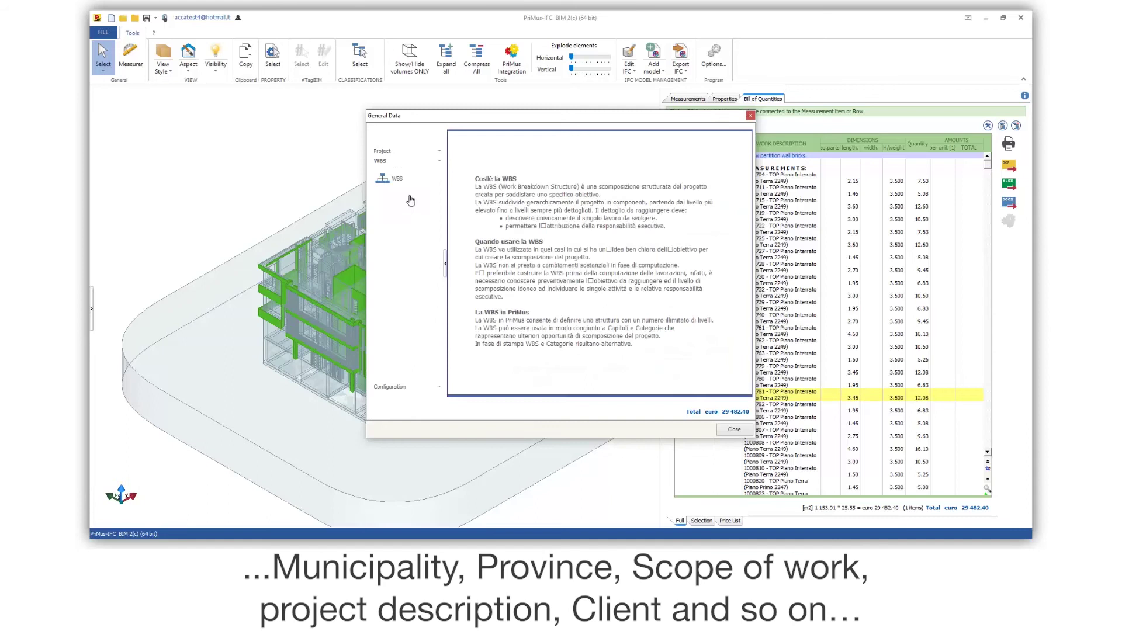
pyautogui.click(401, 181)
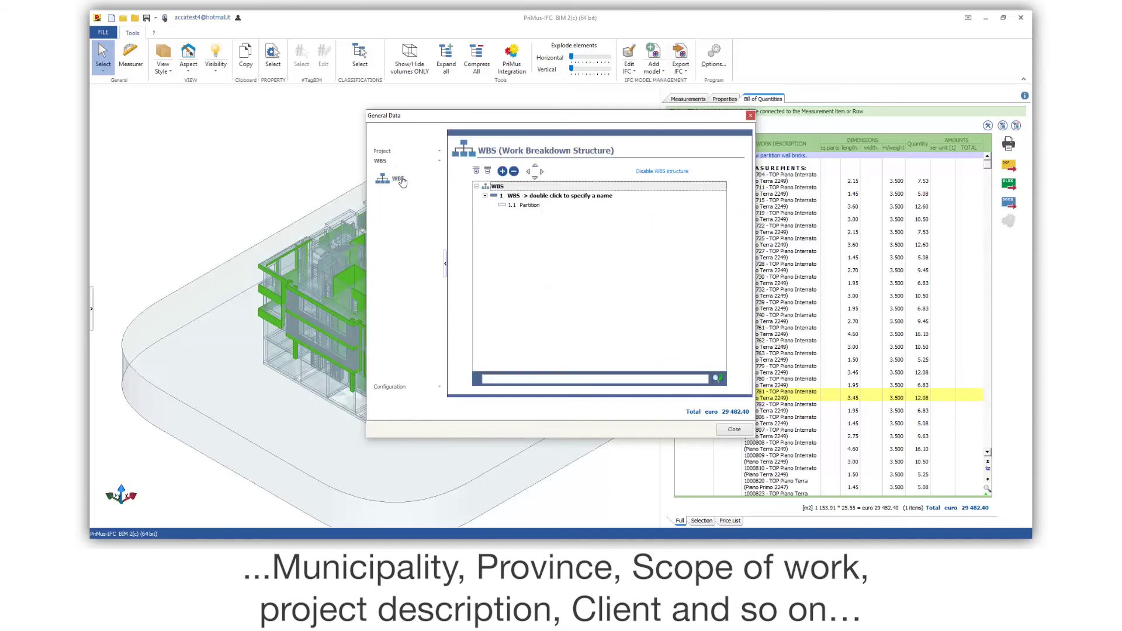
pyautogui.click(503, 173)
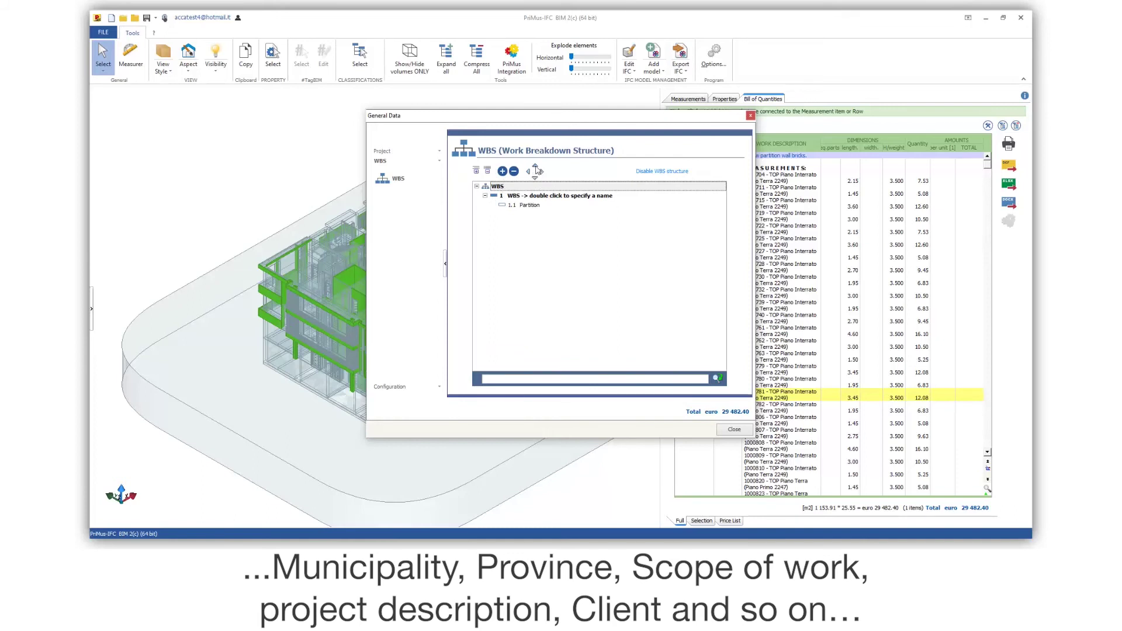
pyautogui.click(397, 386)
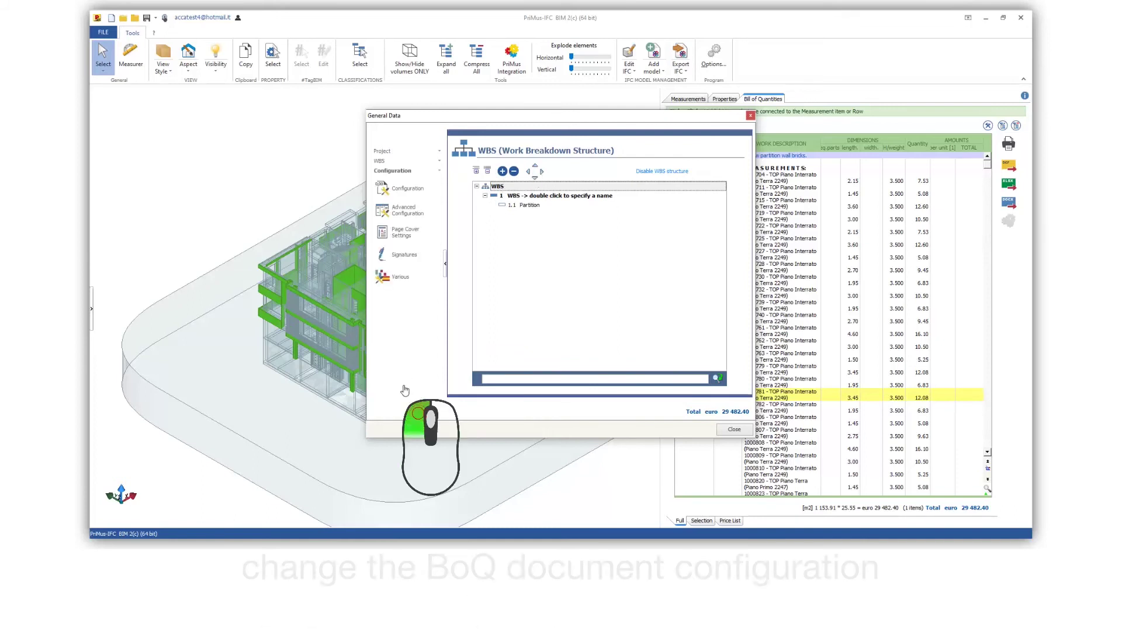
pyautogui.click(406, 194)
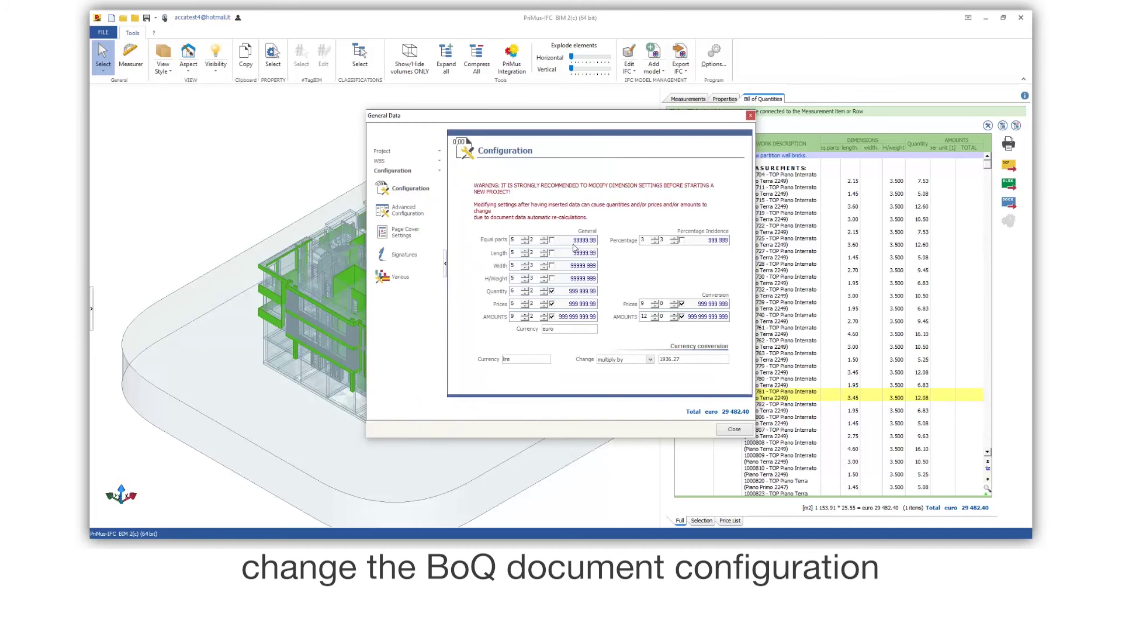
pyautogui.click(734, 429)
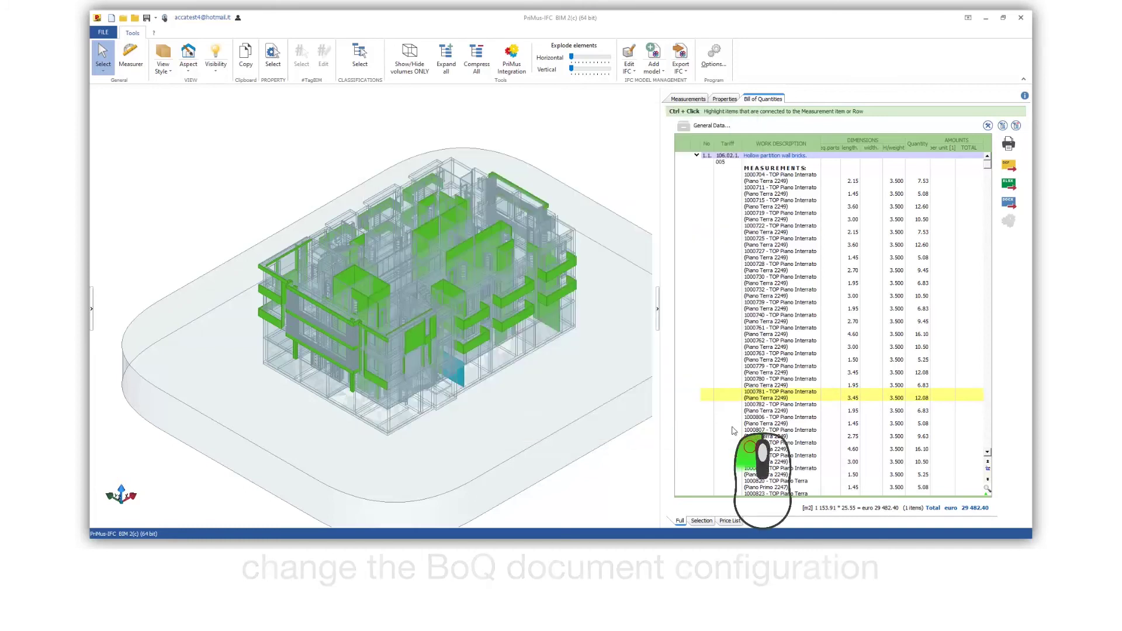
# - Generate the print preview of the Bill of Quantities, check its pages through to the last one, and close it
pyautogui.click(1009, 144)
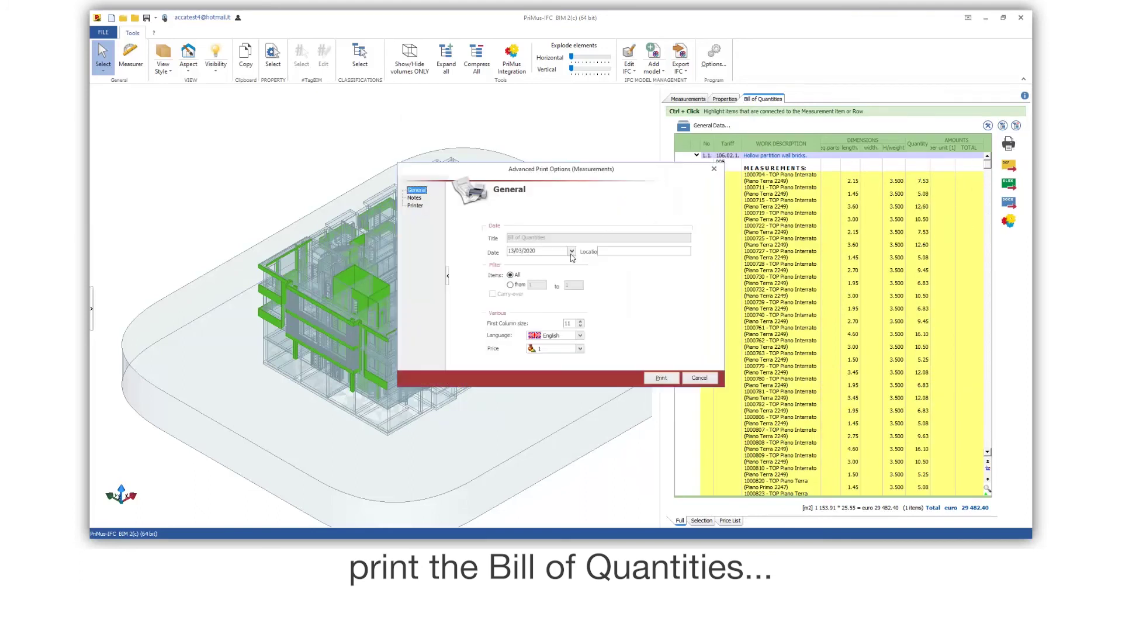
pyautogui.click(658, 378)
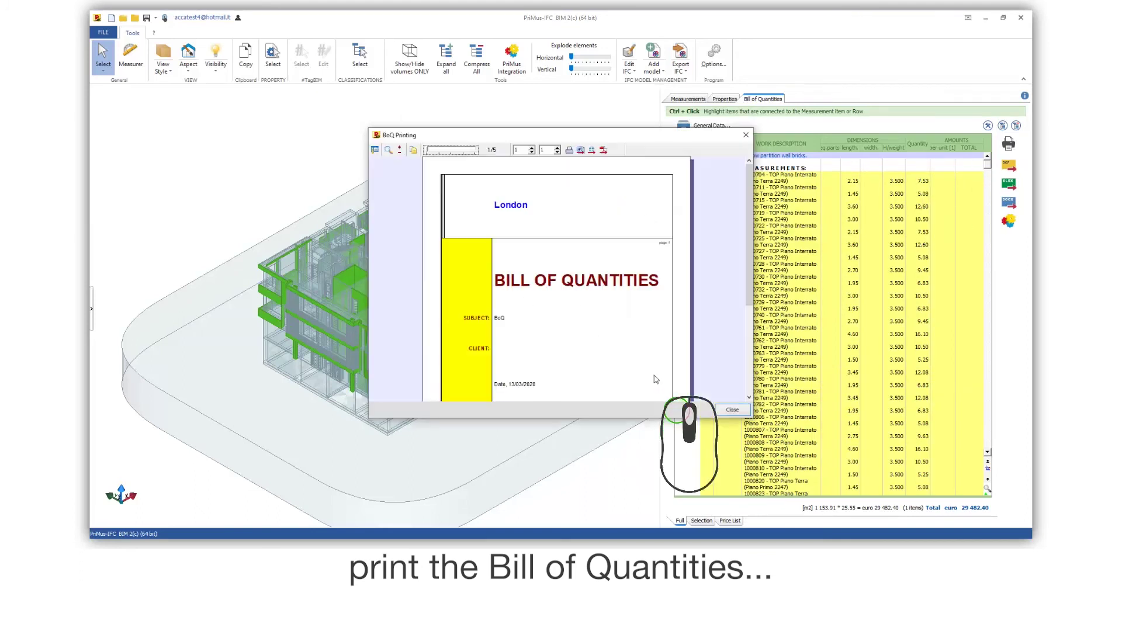
pyautogui.scroll(-4, 655, 378)
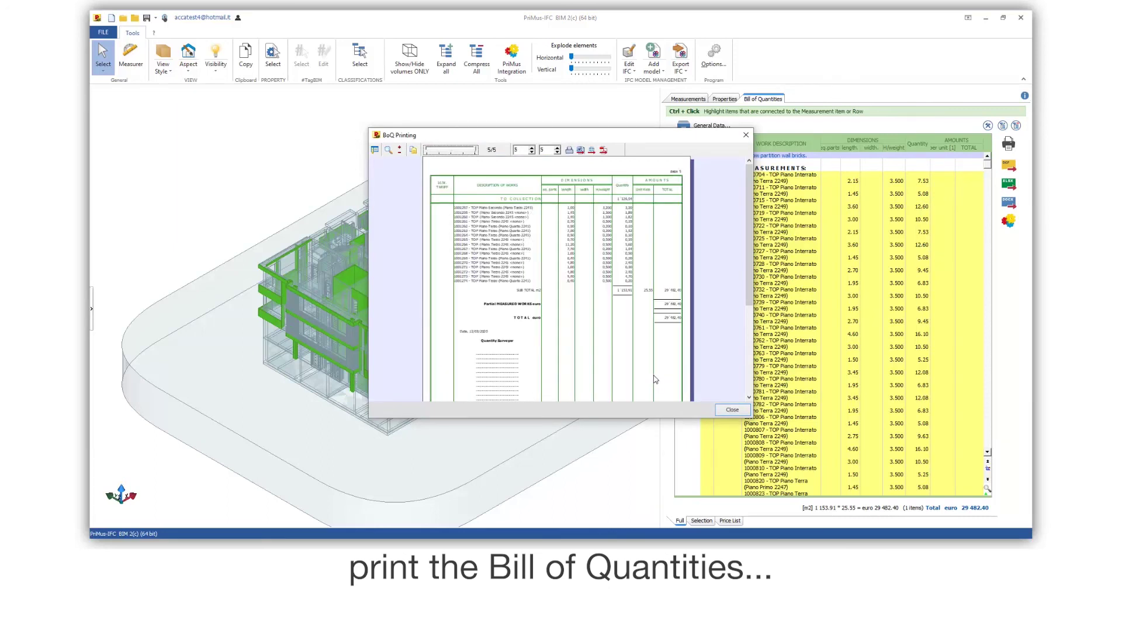
pyautogui.click(720, 412)
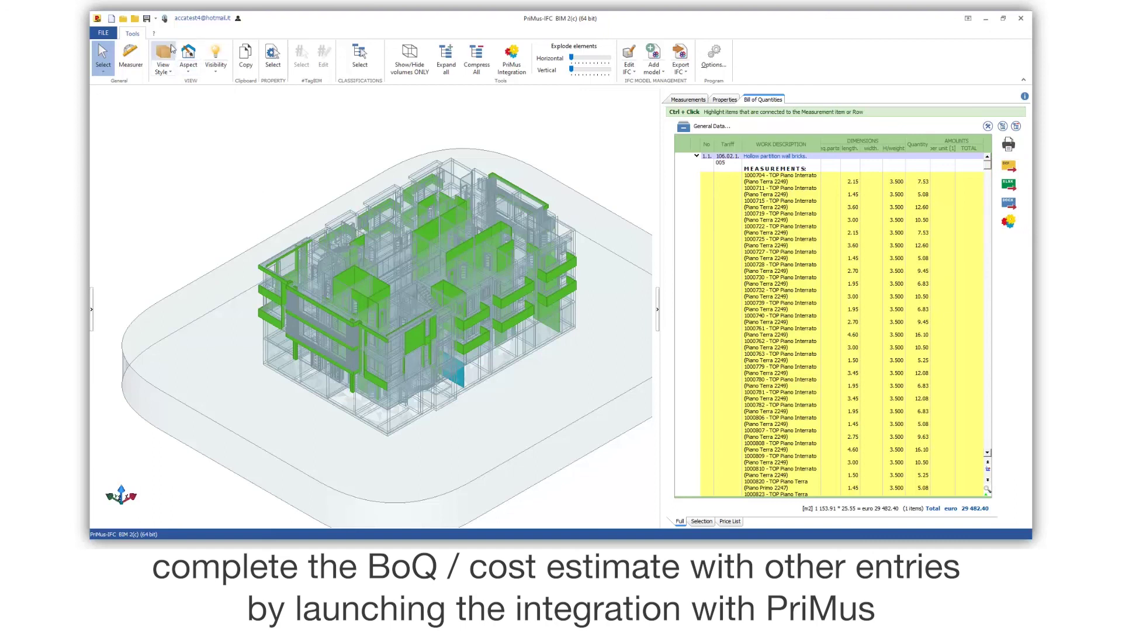
# - Save the active bill of quantities document
pyautogui.click(156, 21)
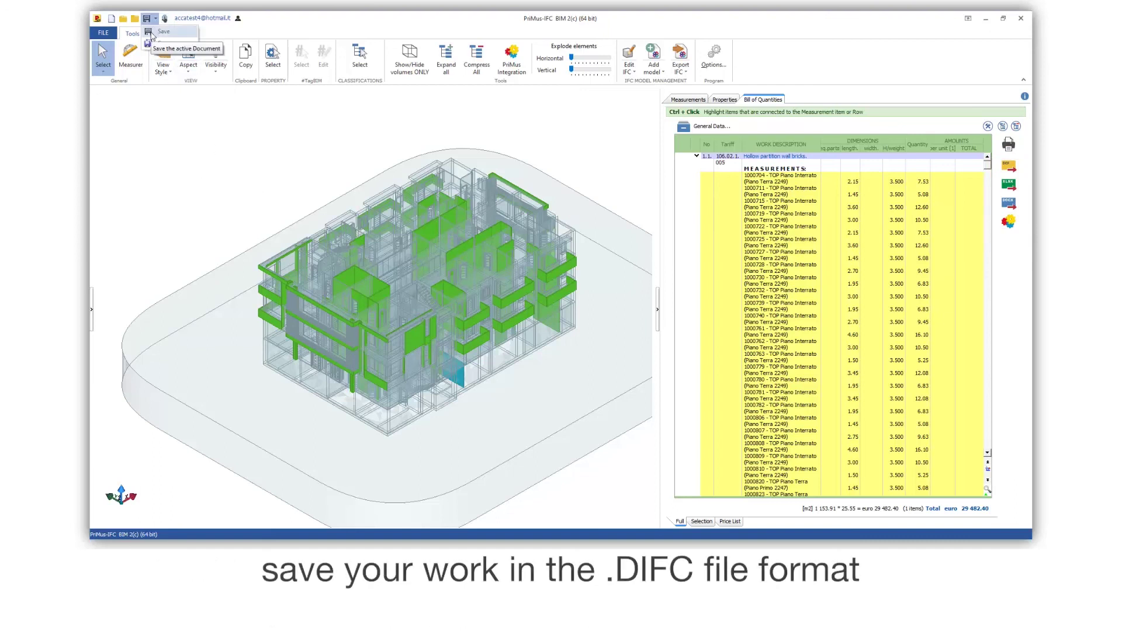
pyautogui.click(159, 31)
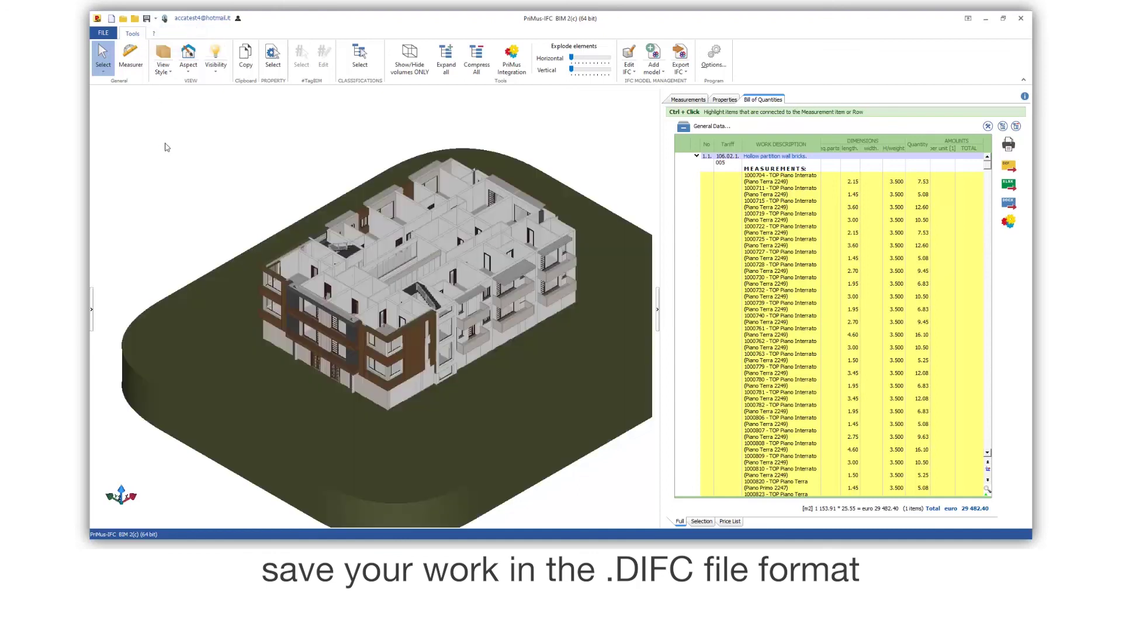